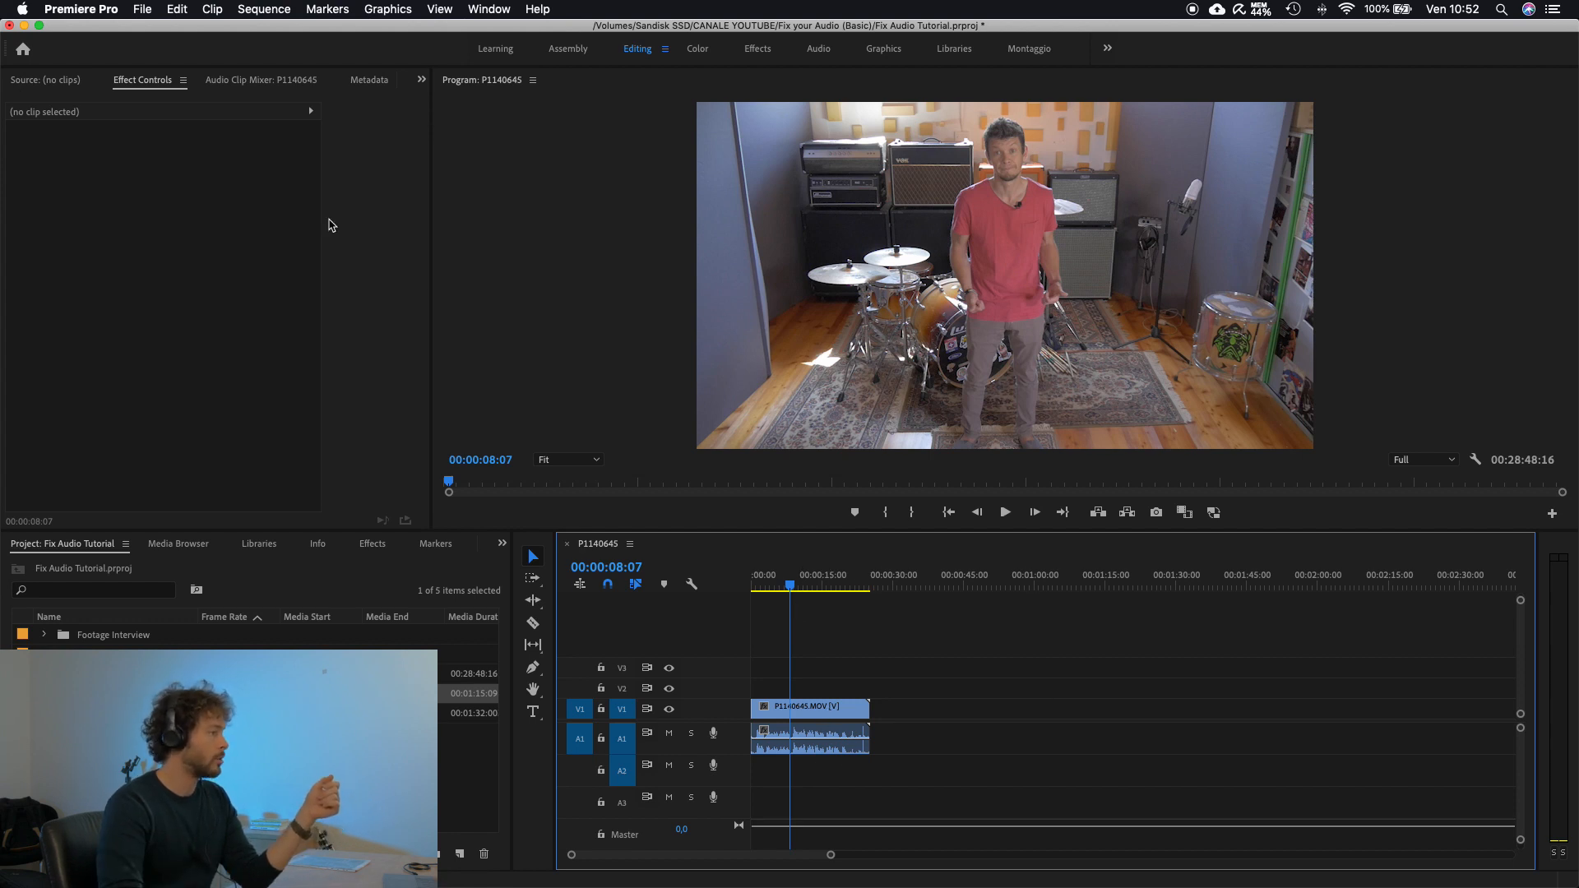
Show the Essential Sound panel and tag the P1140645.MOV clip in the timeline as Dialogue
left_click(488, 9)
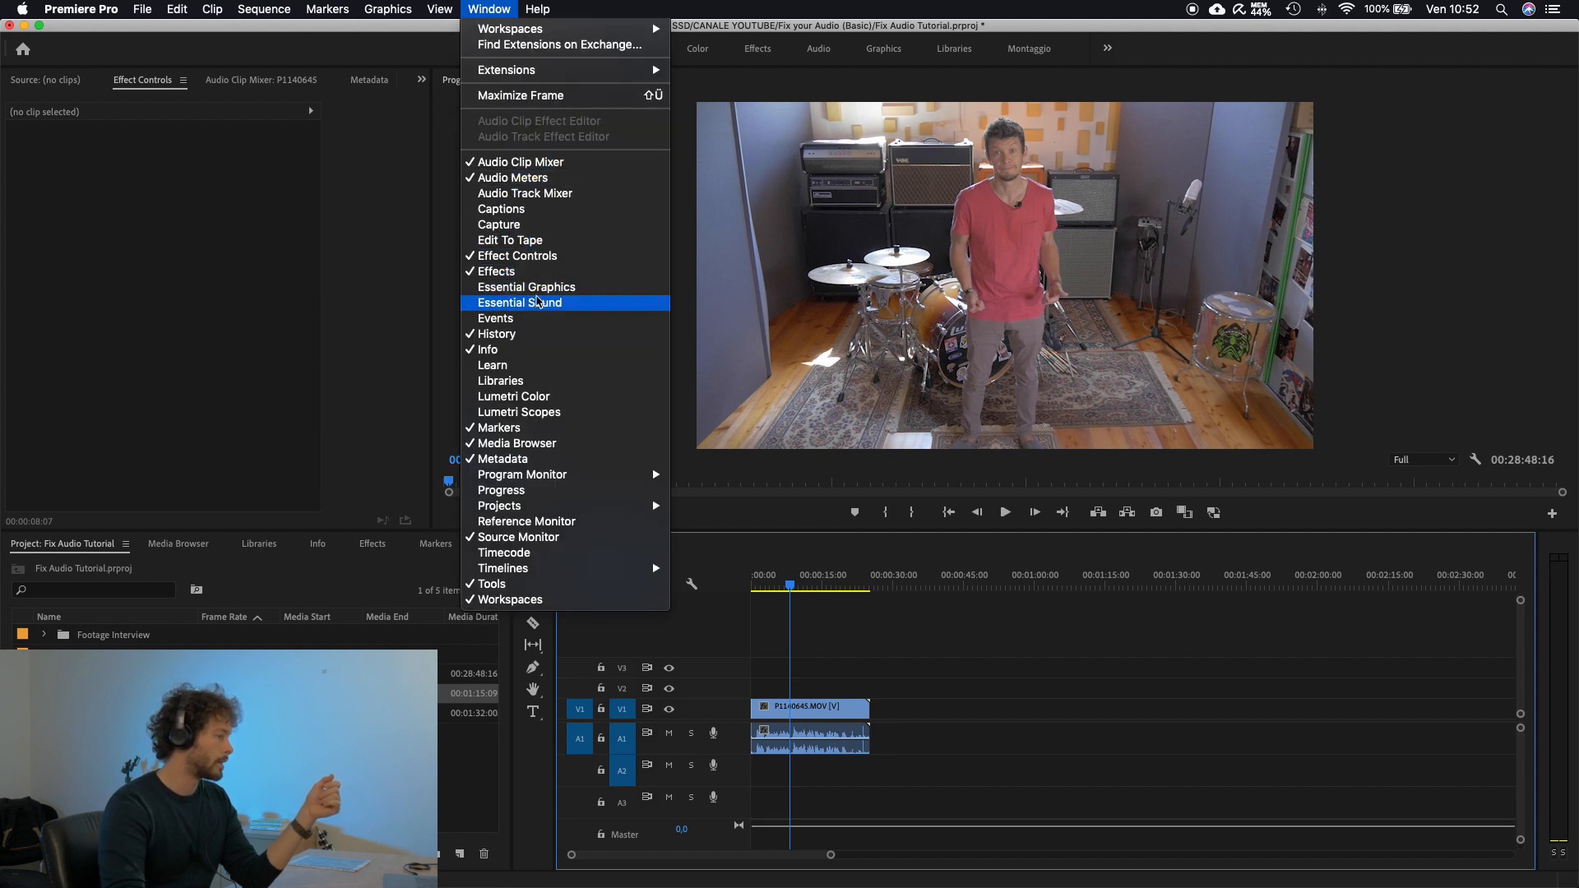
left_click(566, 304)
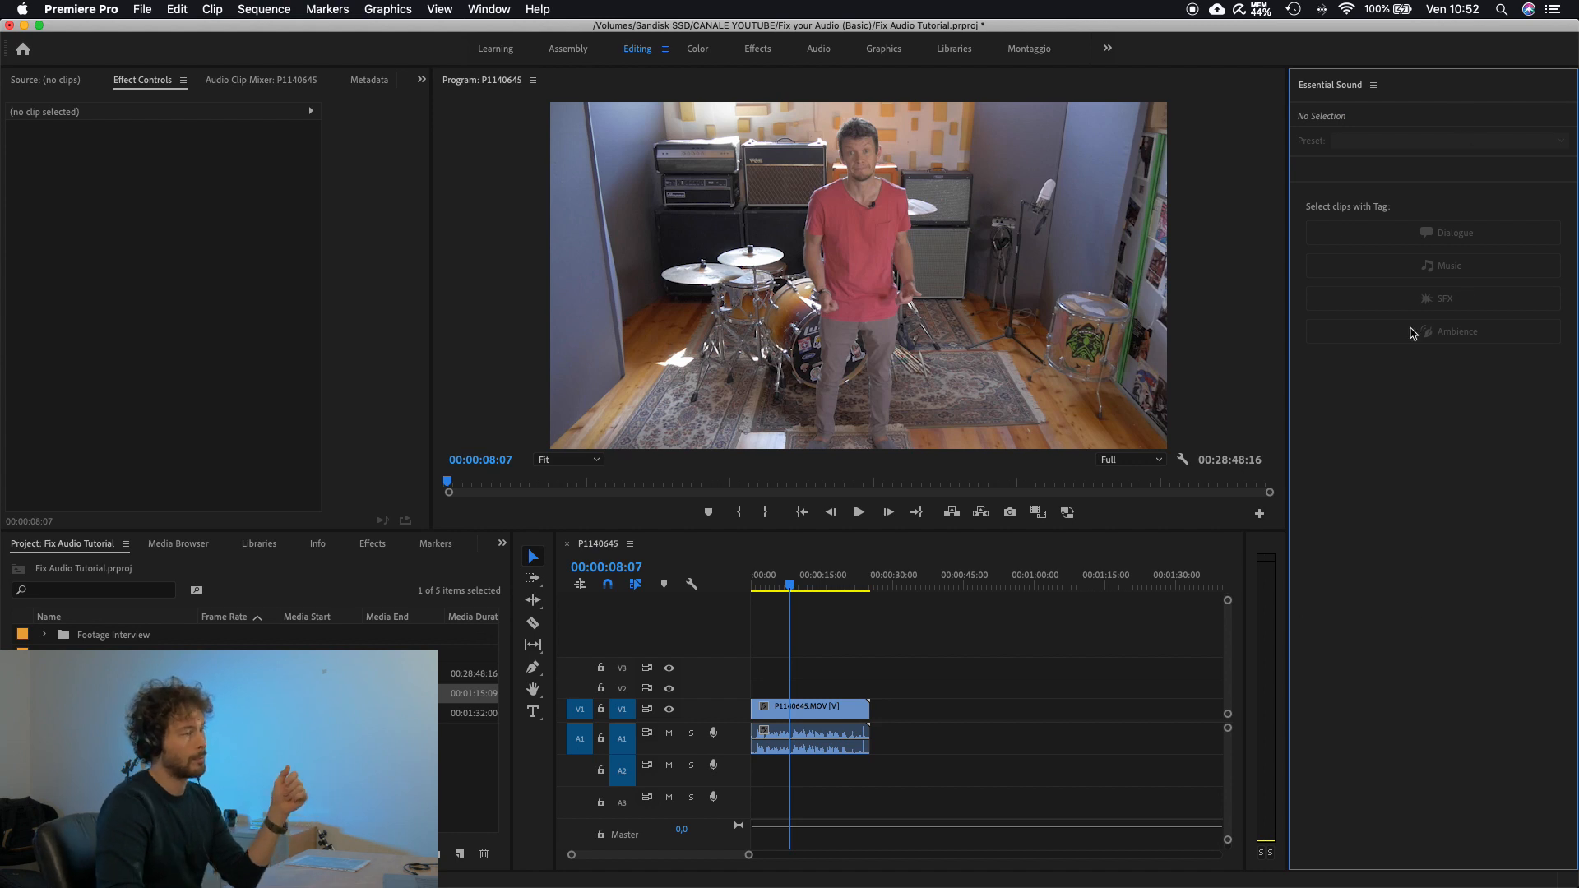
left_click(823, 716)
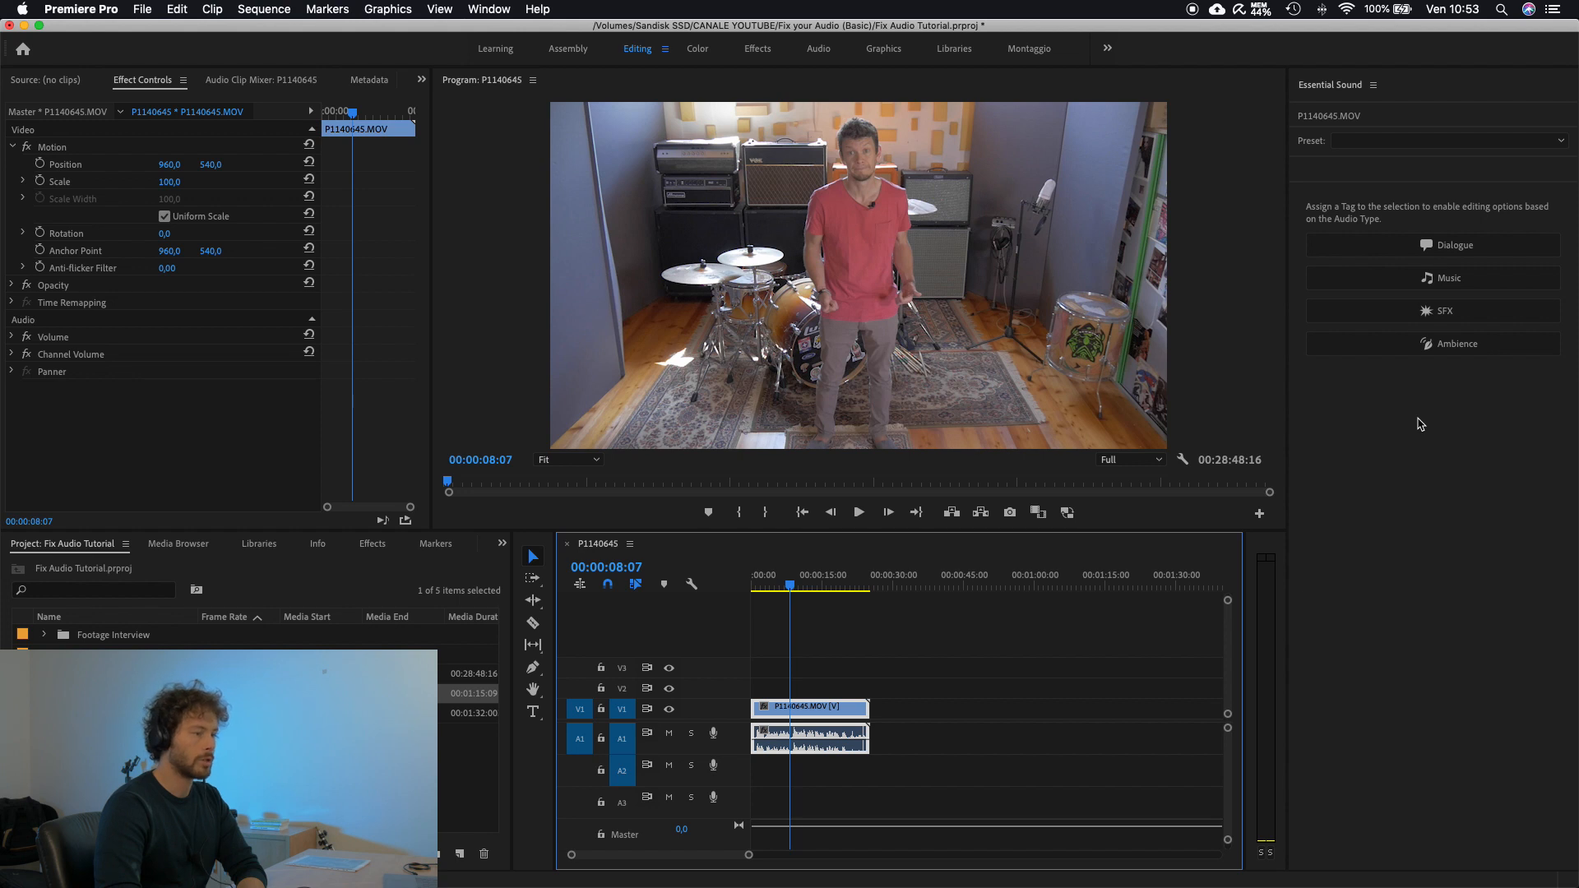
left_click(1507, 249)
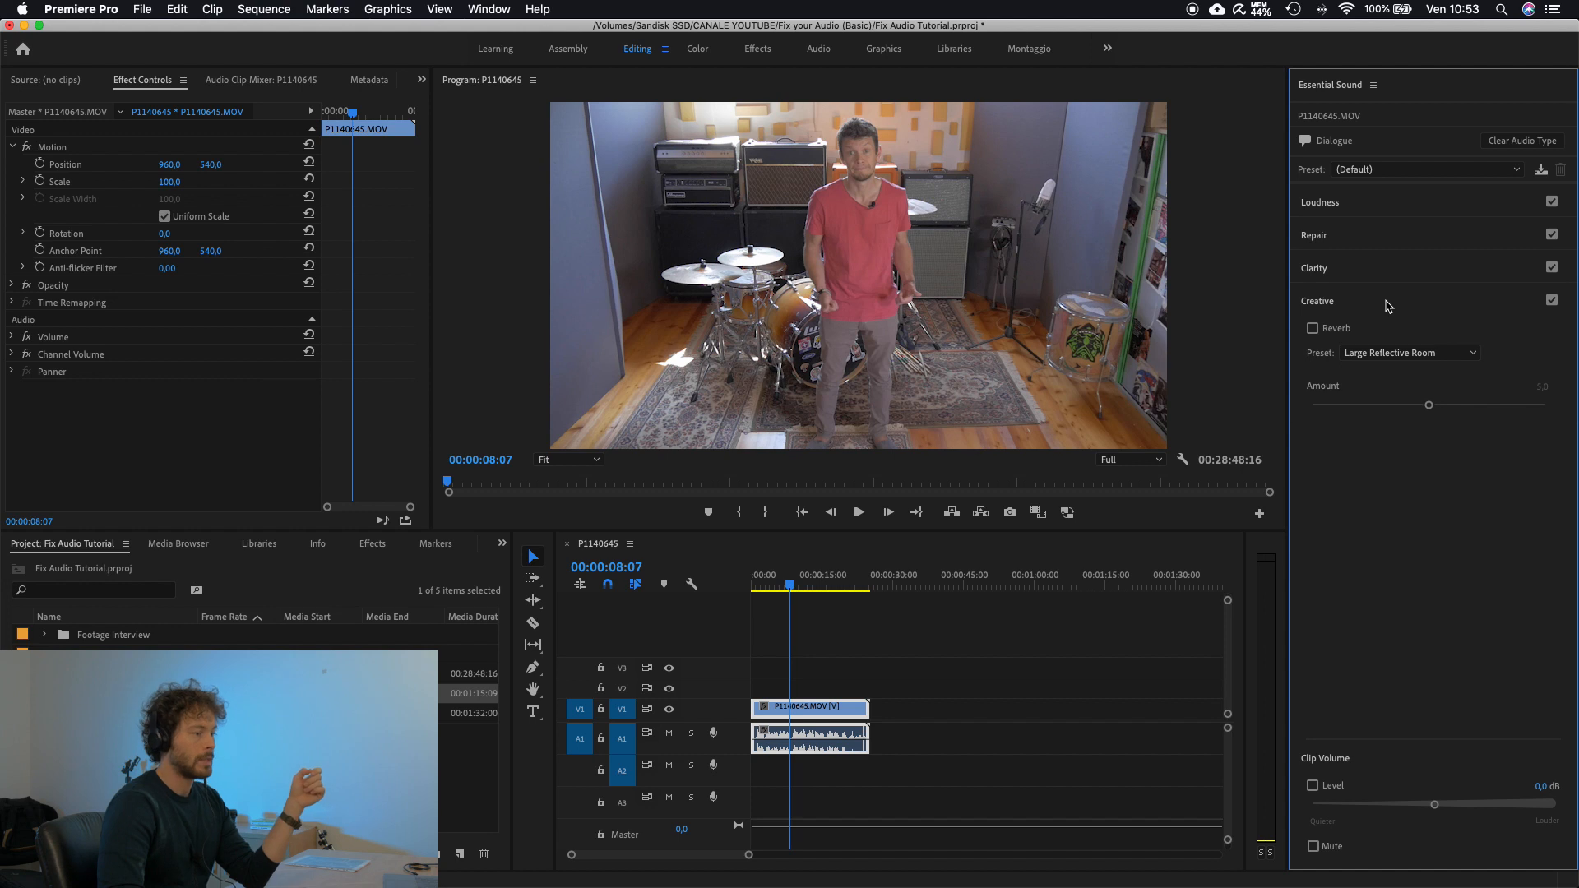
Collapse the Creative settings and enable Reduce Noise in the Repair settings of the dialogue clip
left_click(1332, 303)
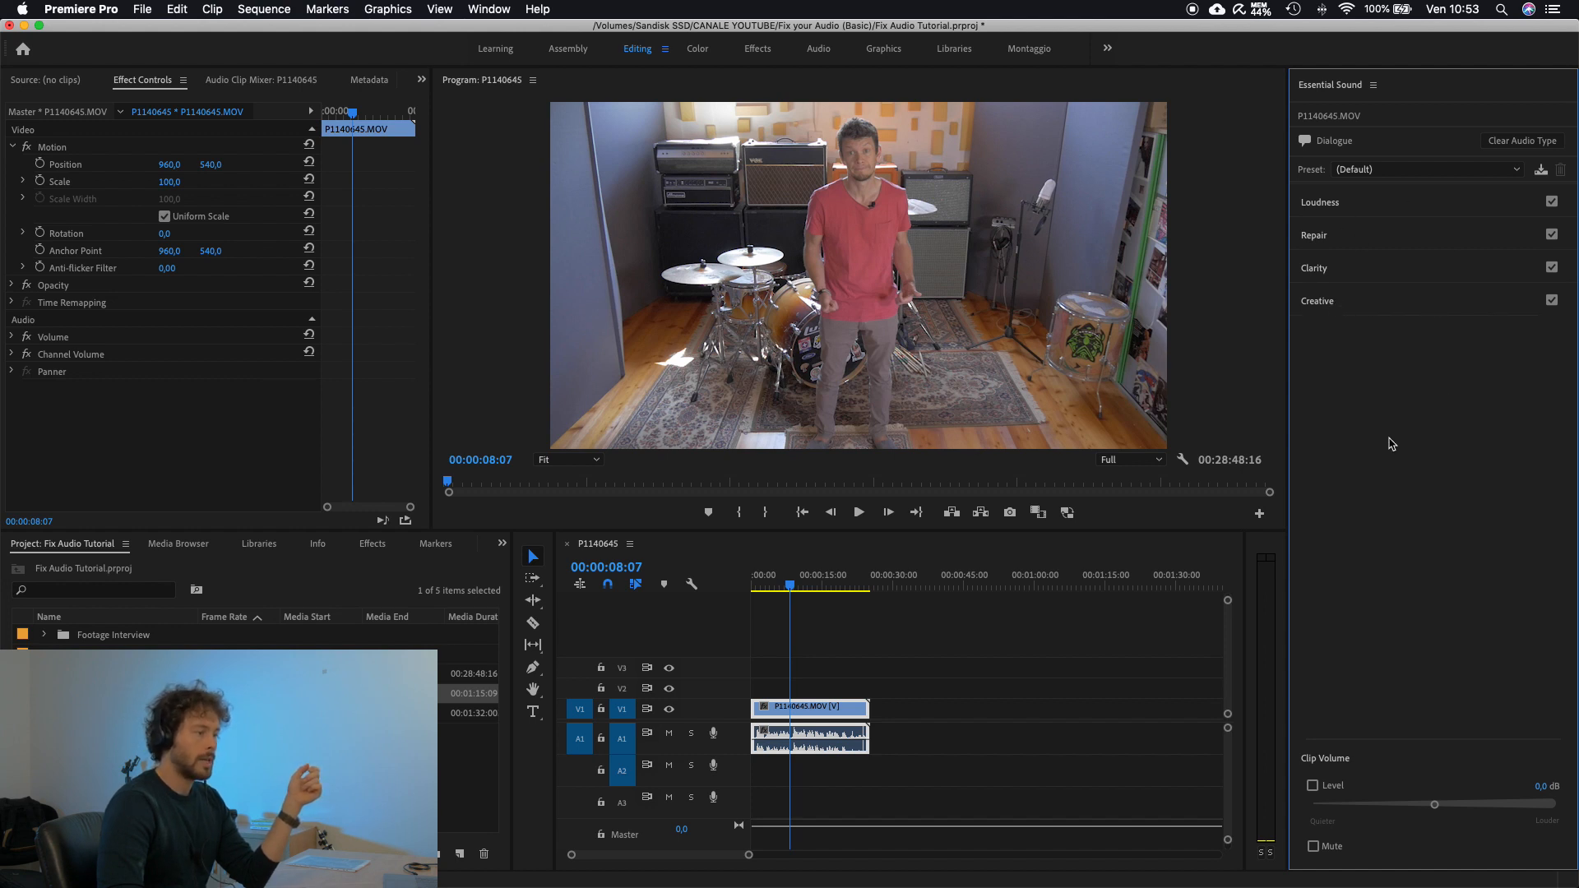
left_click(1316, 237)
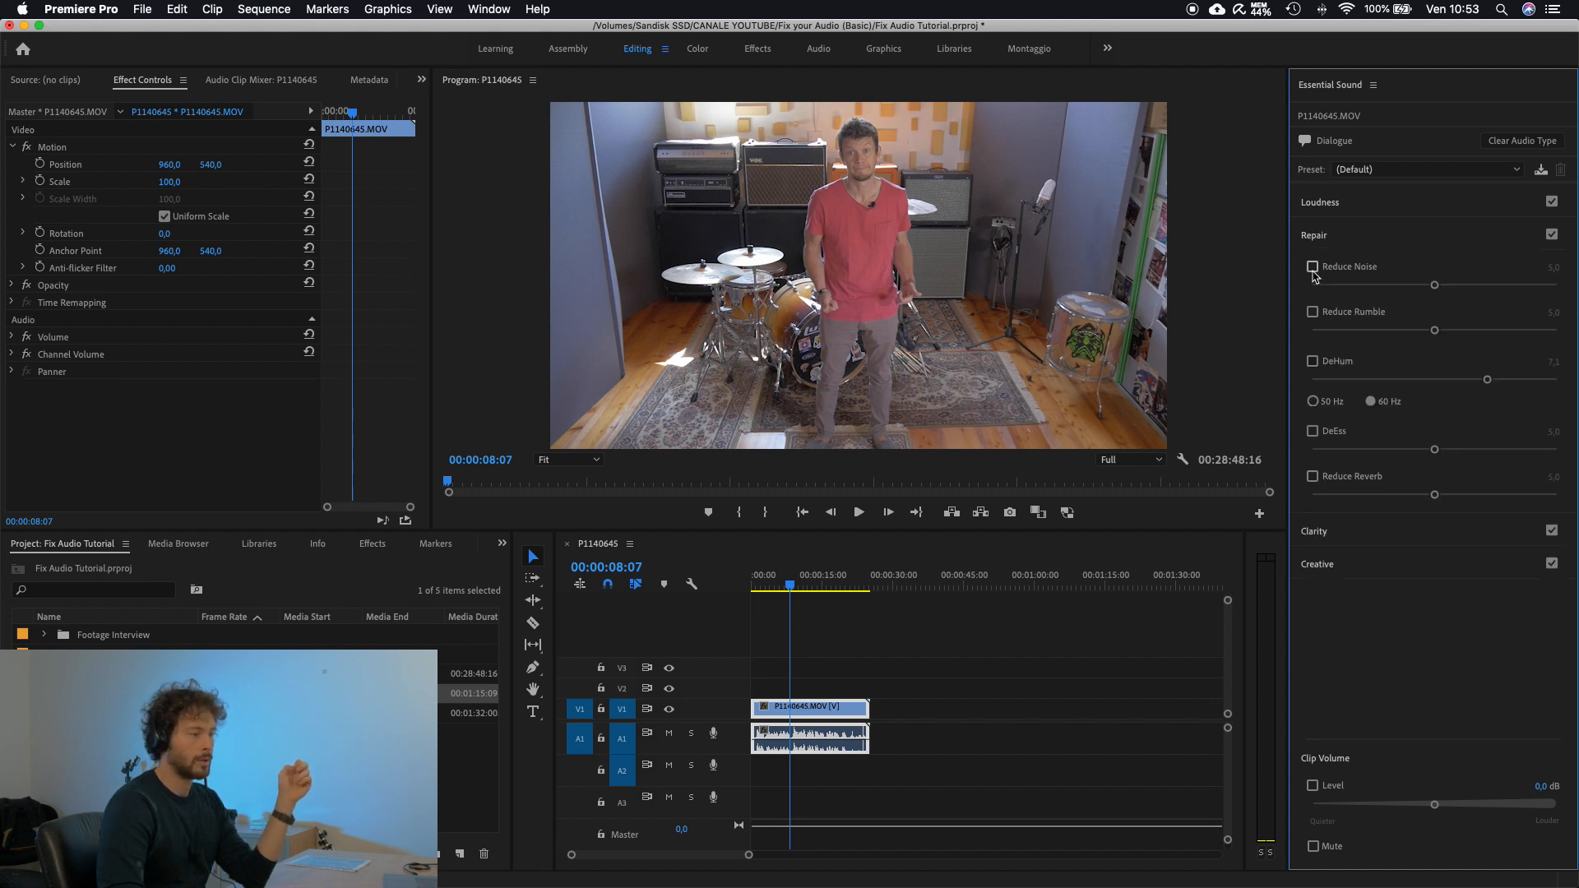
left_click(1313, 268)
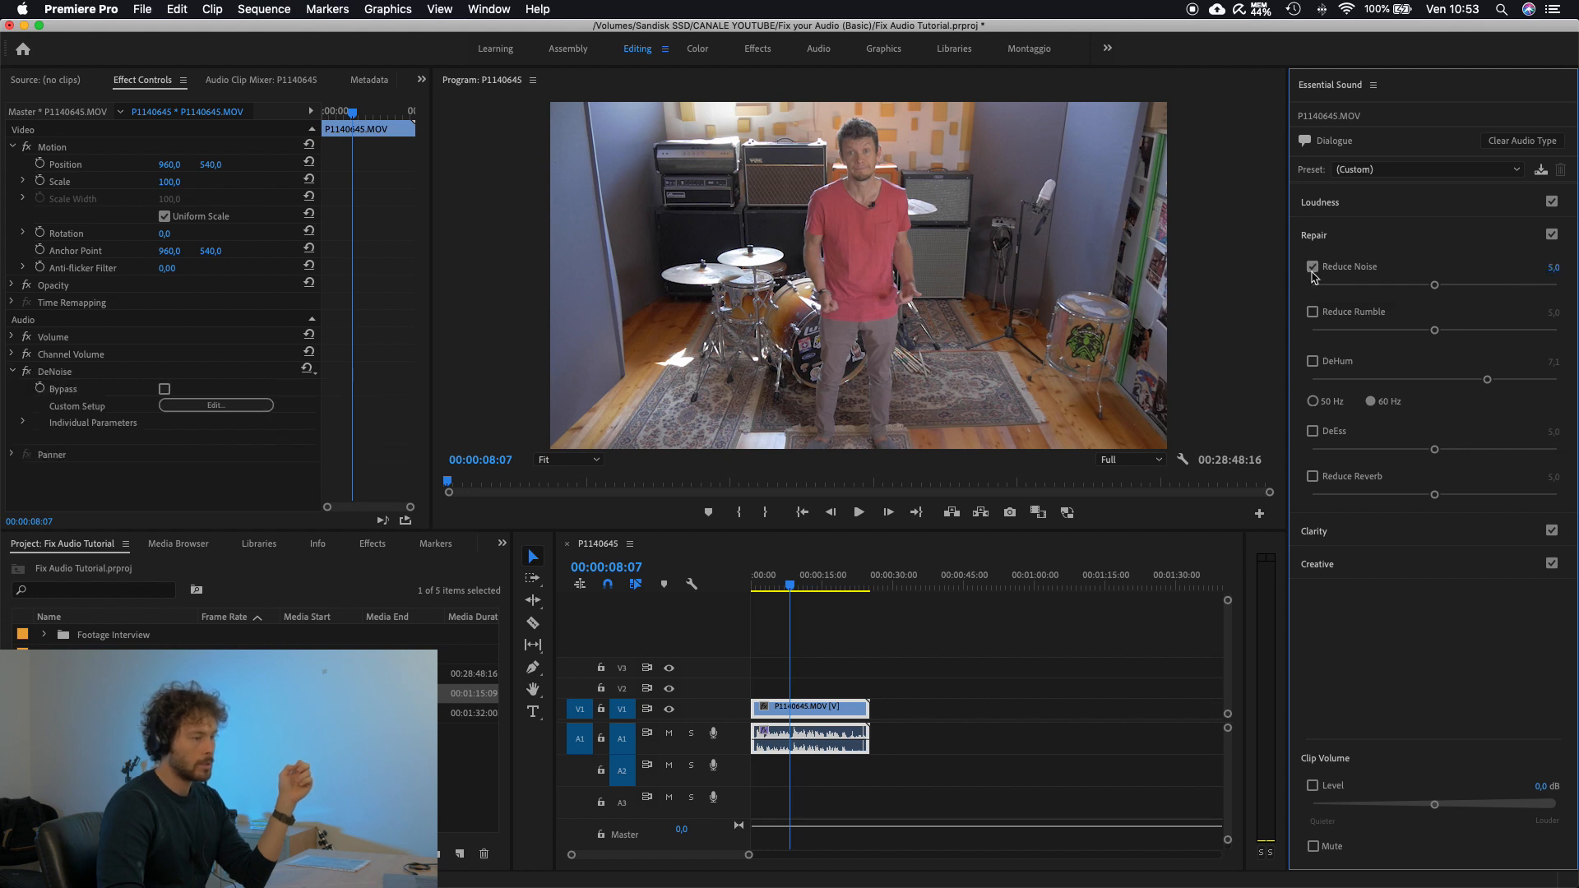
Play the clip from the start and compare its sound with Reduce Noise switched off and on again
left_click(753, 586)
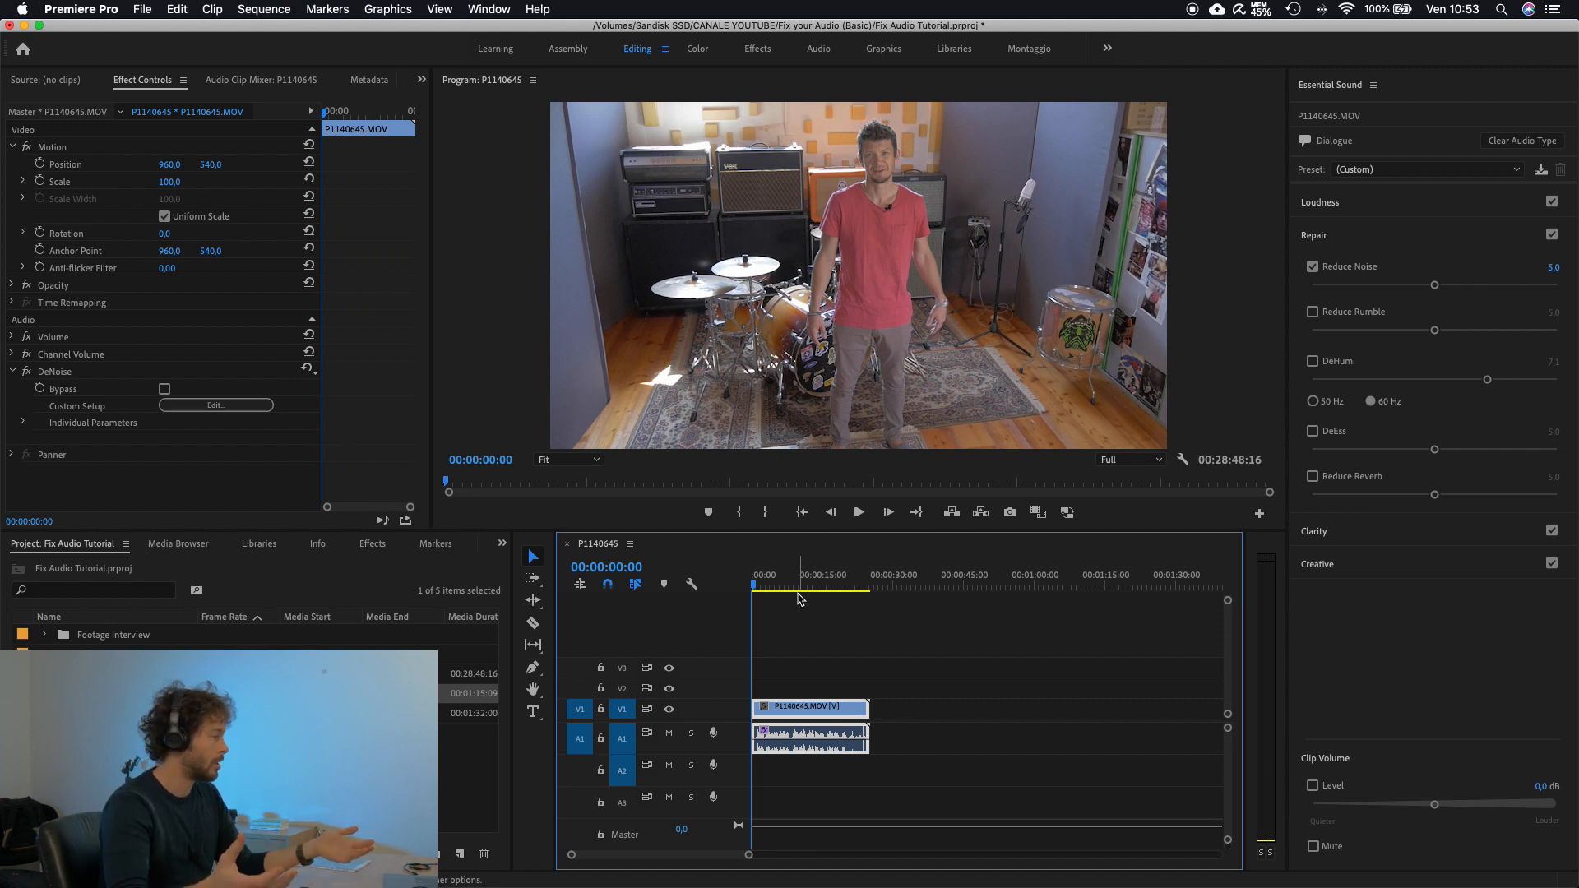
key("space")
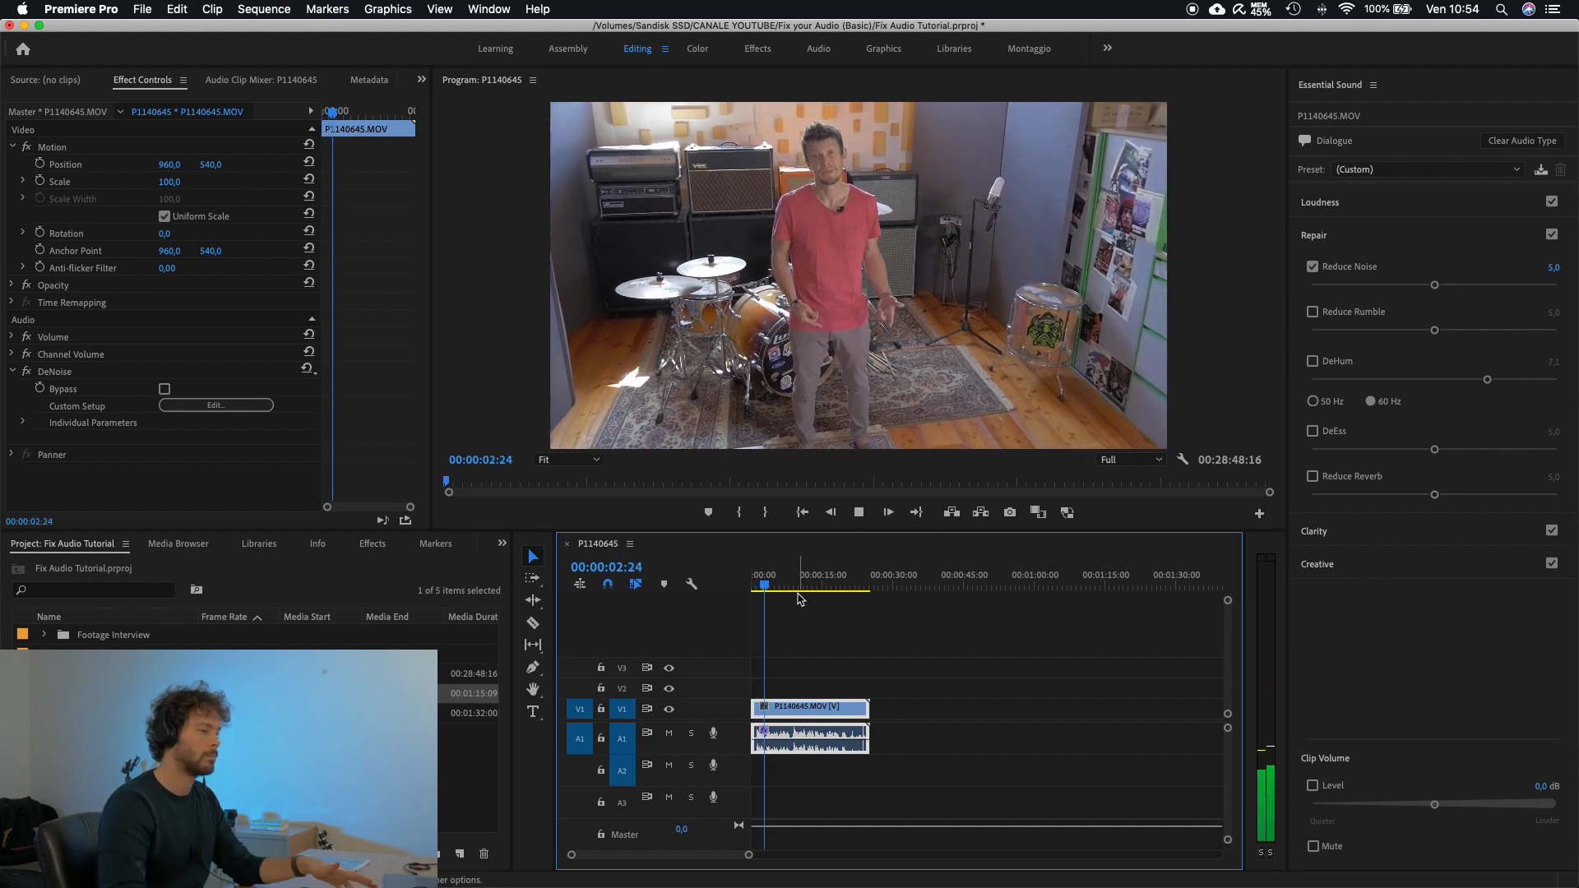
left_click(1314, 269)
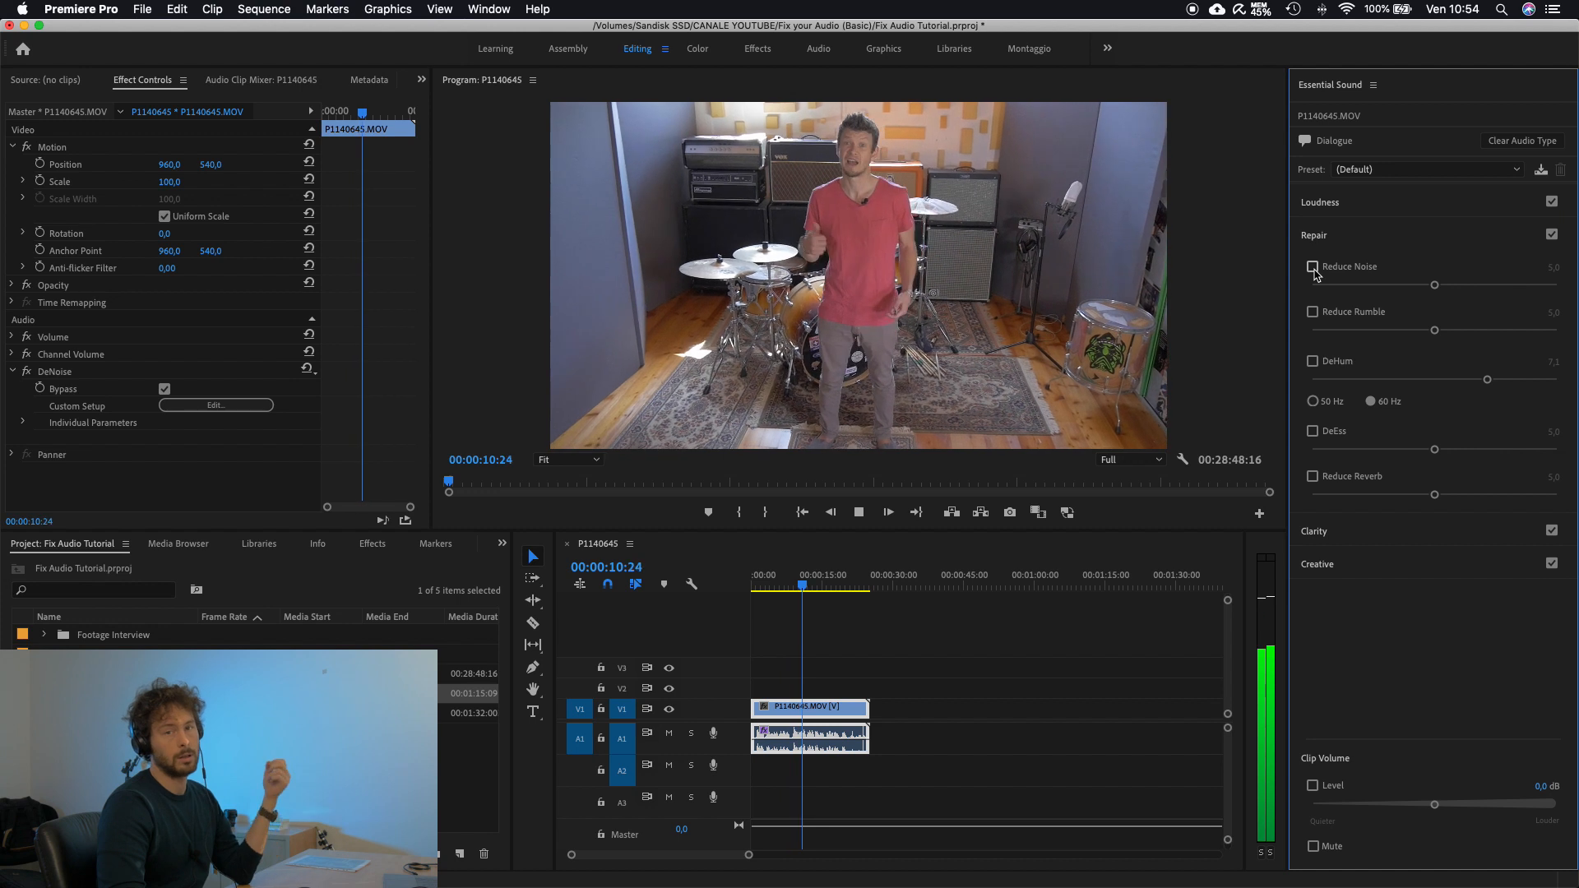
left_click(1313, 268)
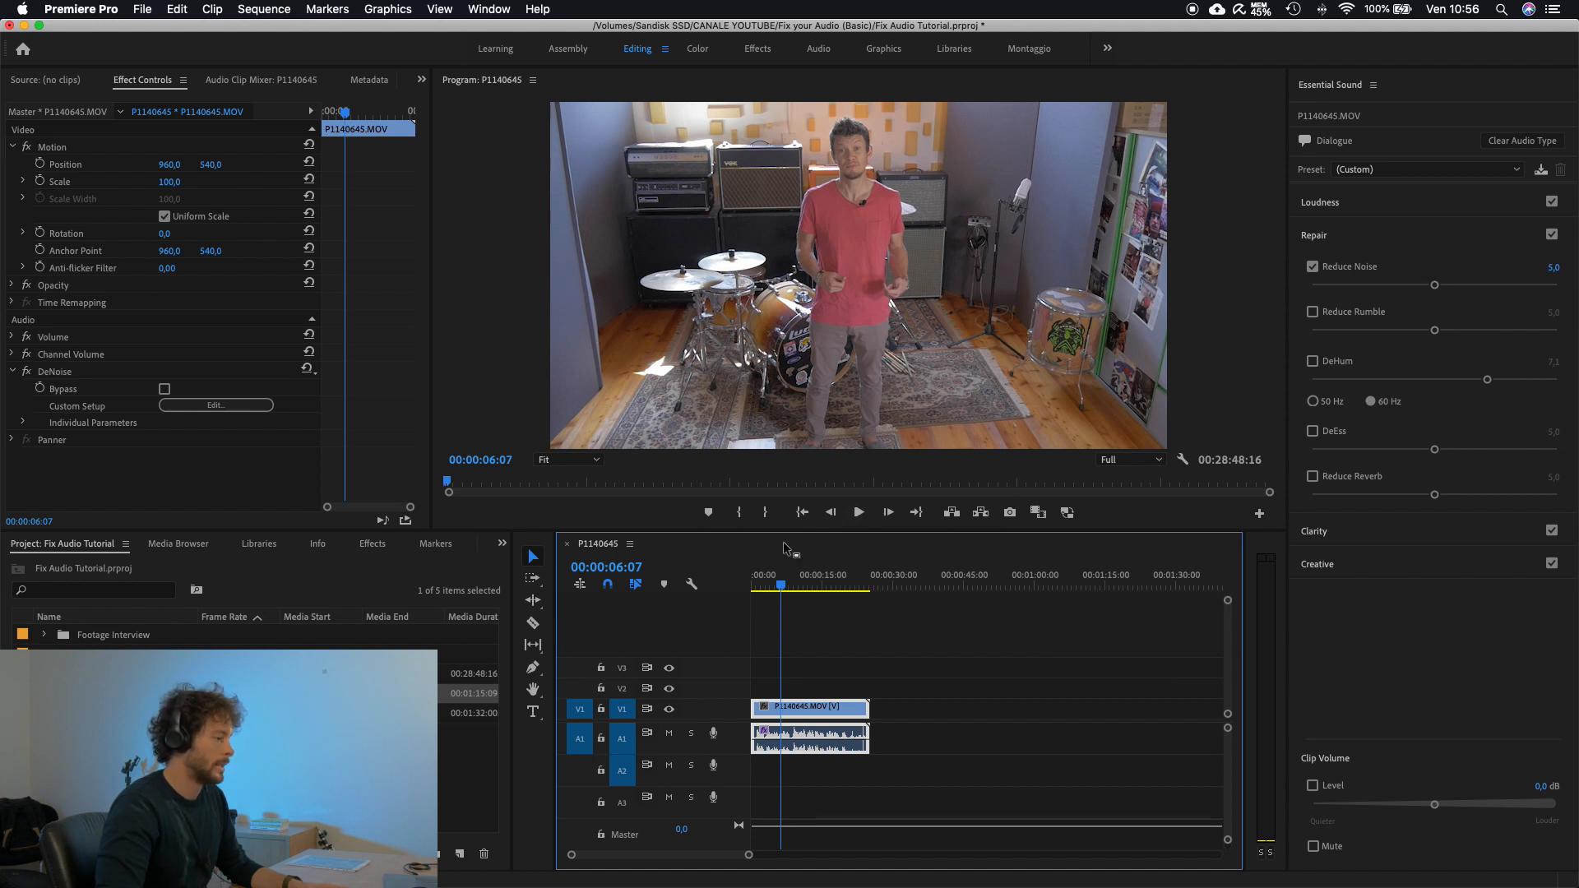
Try Reduce Noise at 0 and listen to the clip from about 4 seconds in
left_click(767, 586)
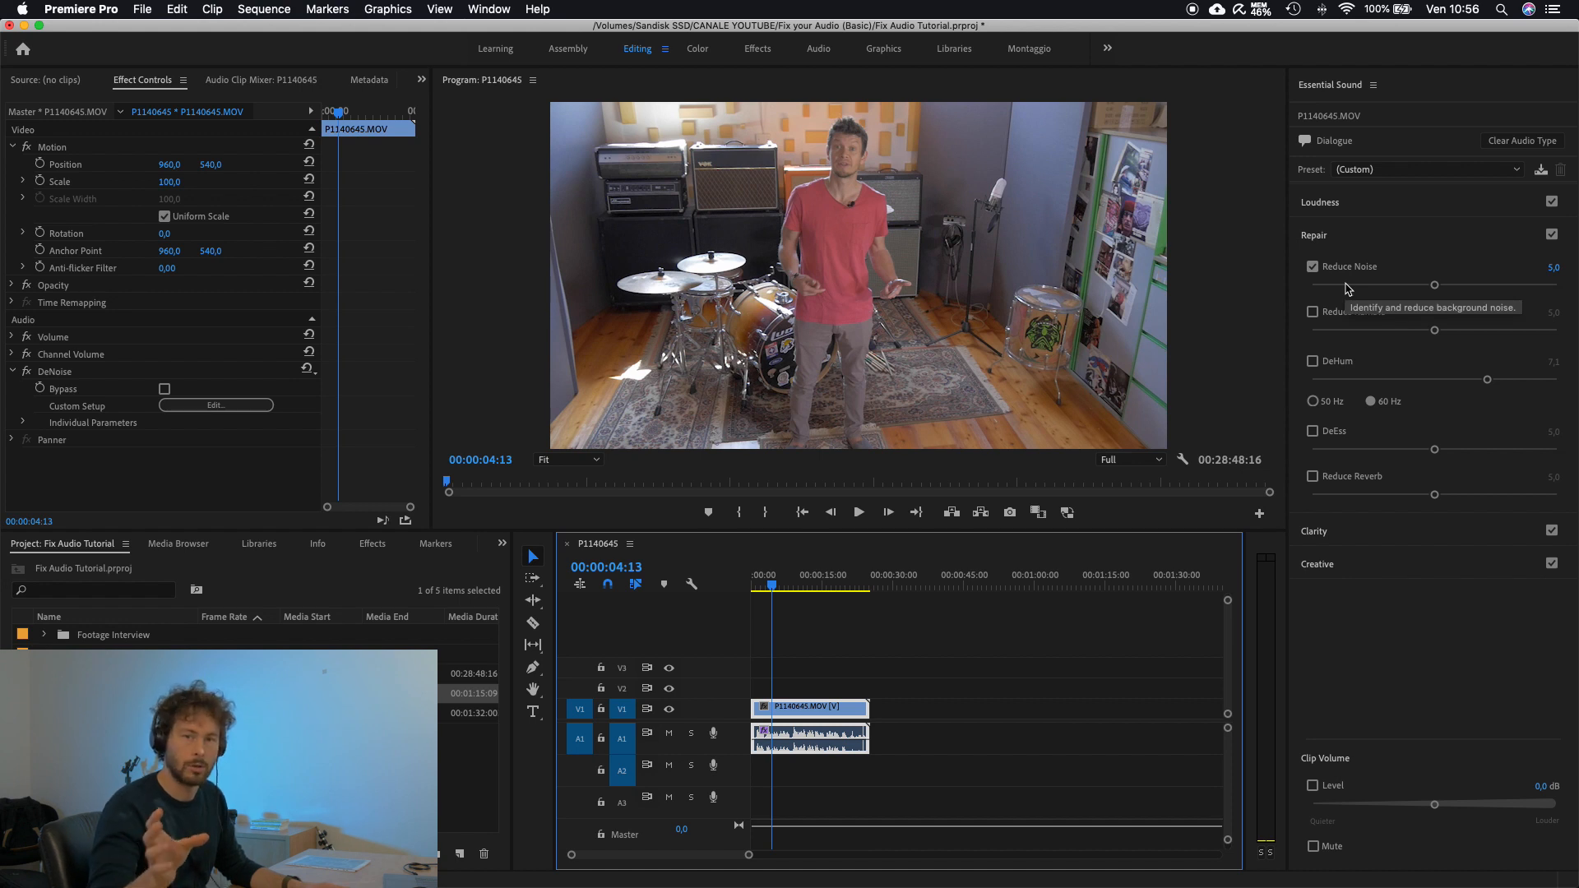
left_click_drag(1345, 285, 1308, 286)
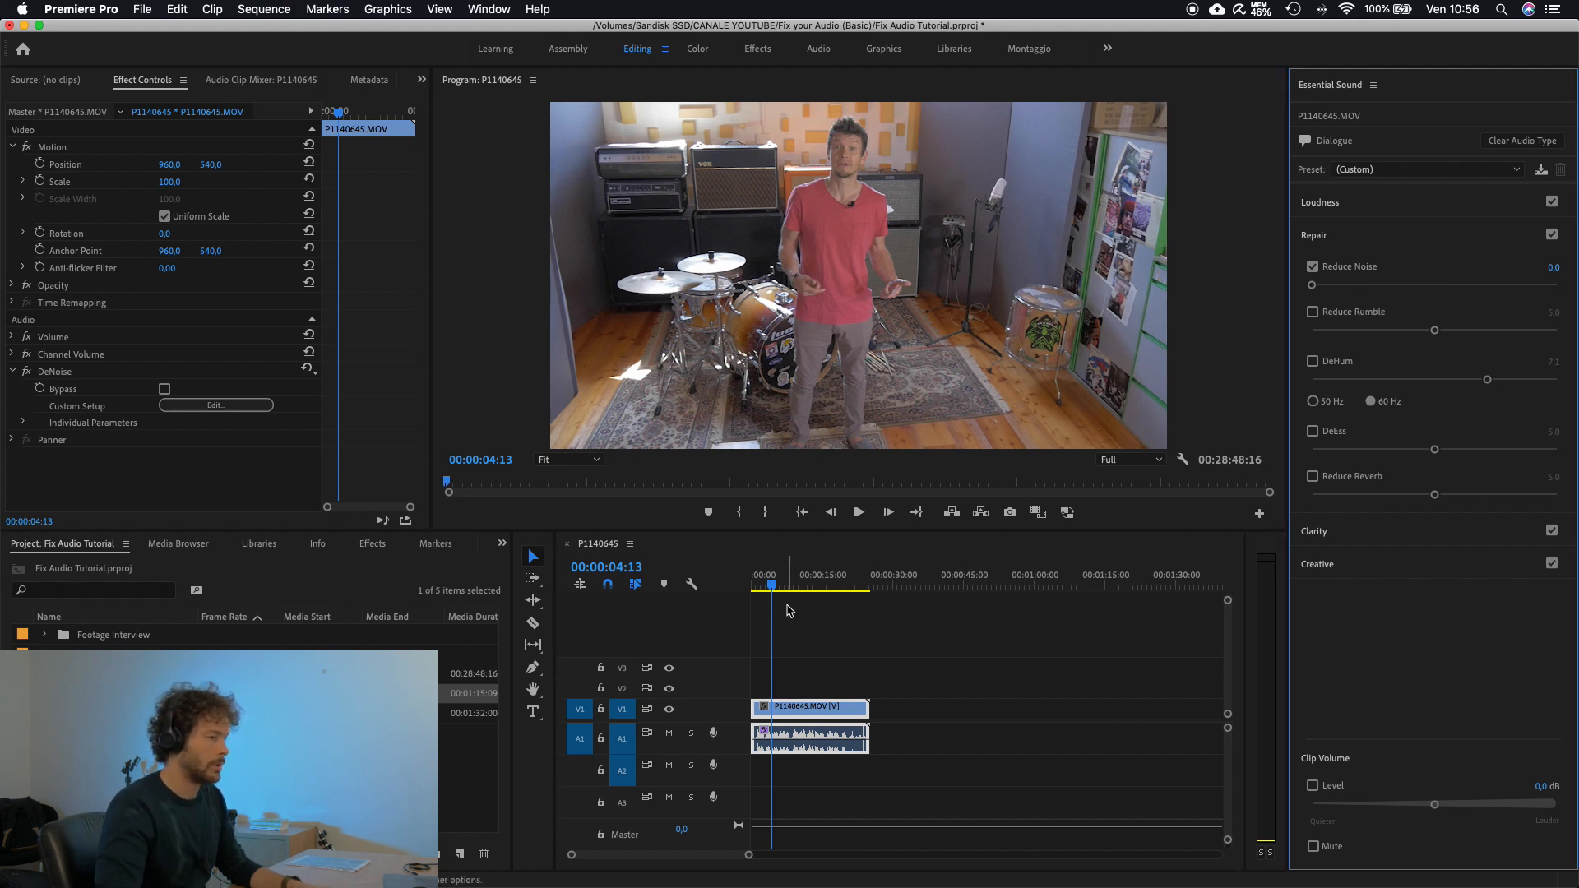
key("space")
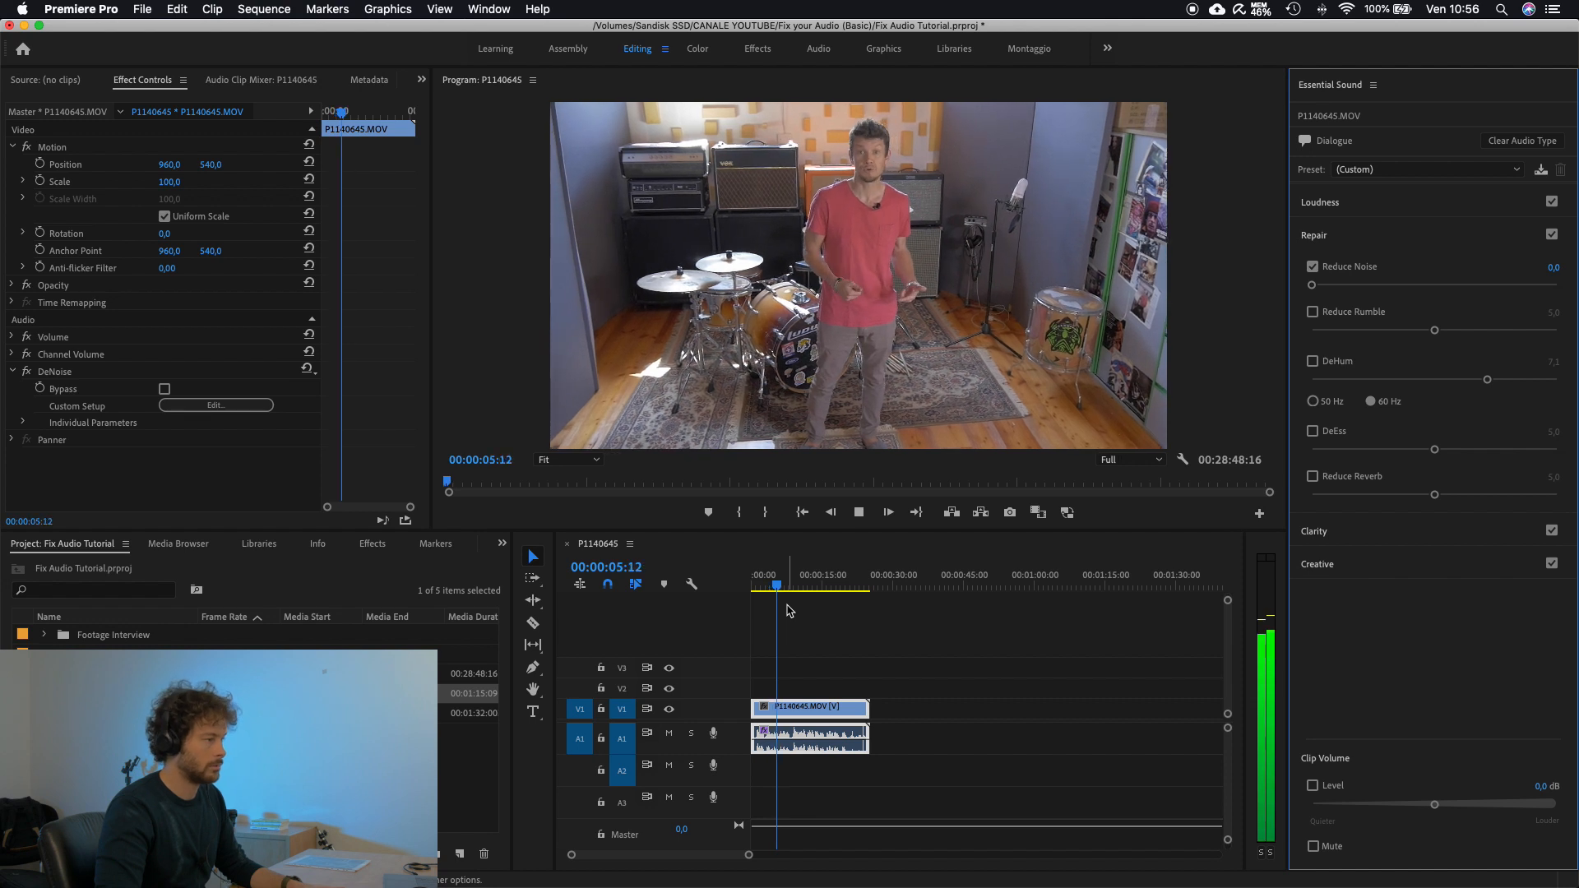
key("space")
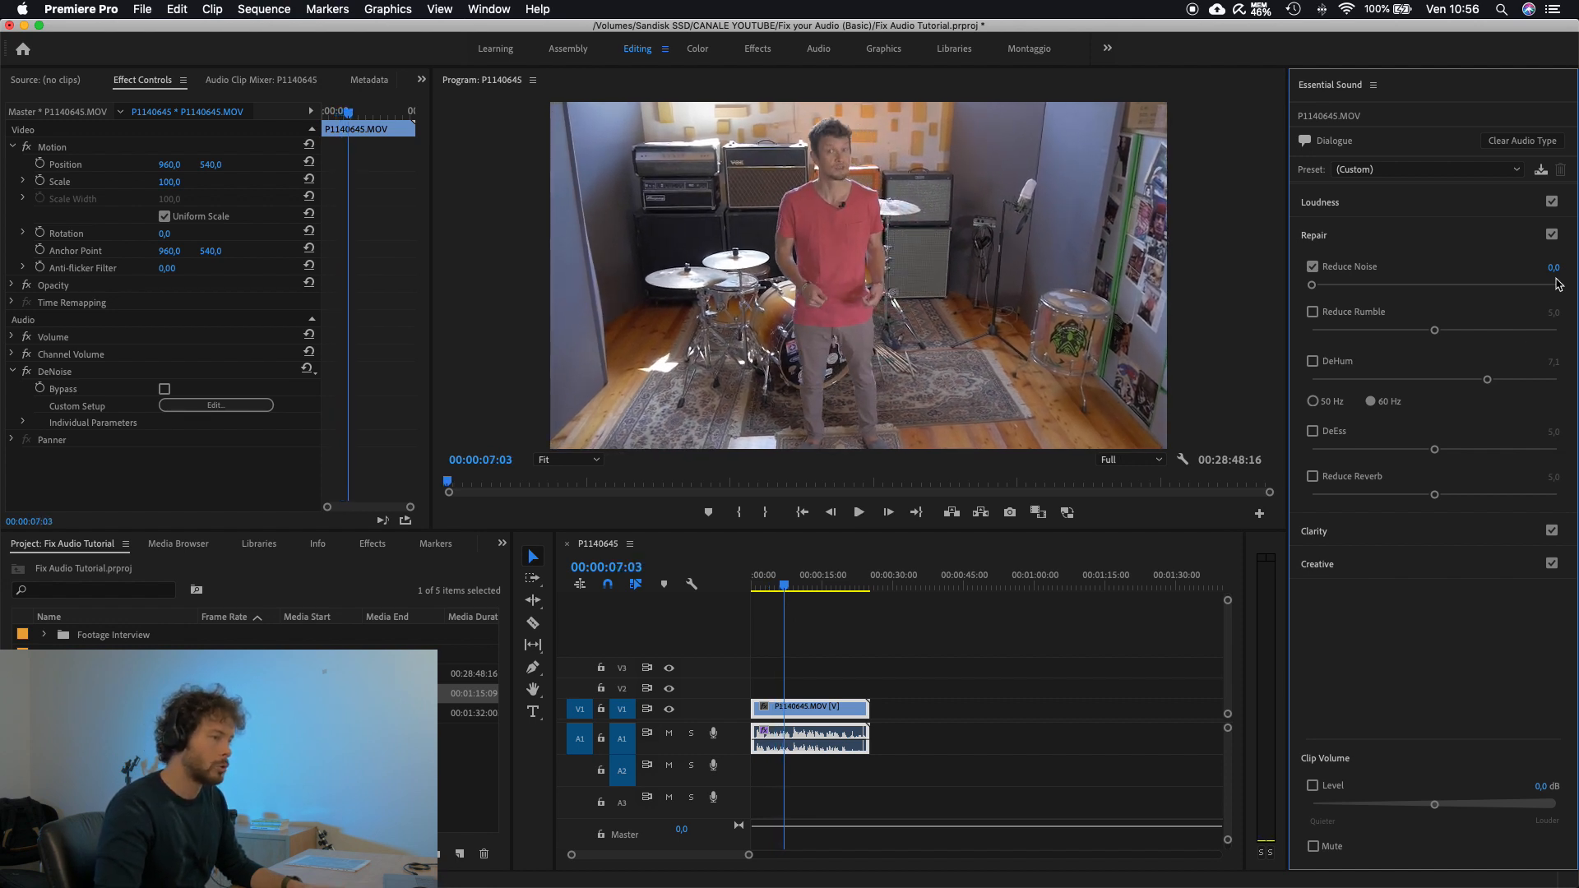
Try Reduce Noise at its maximum of 10 and listen to the next part of the clip
left_click(1557, 284)
key("space")
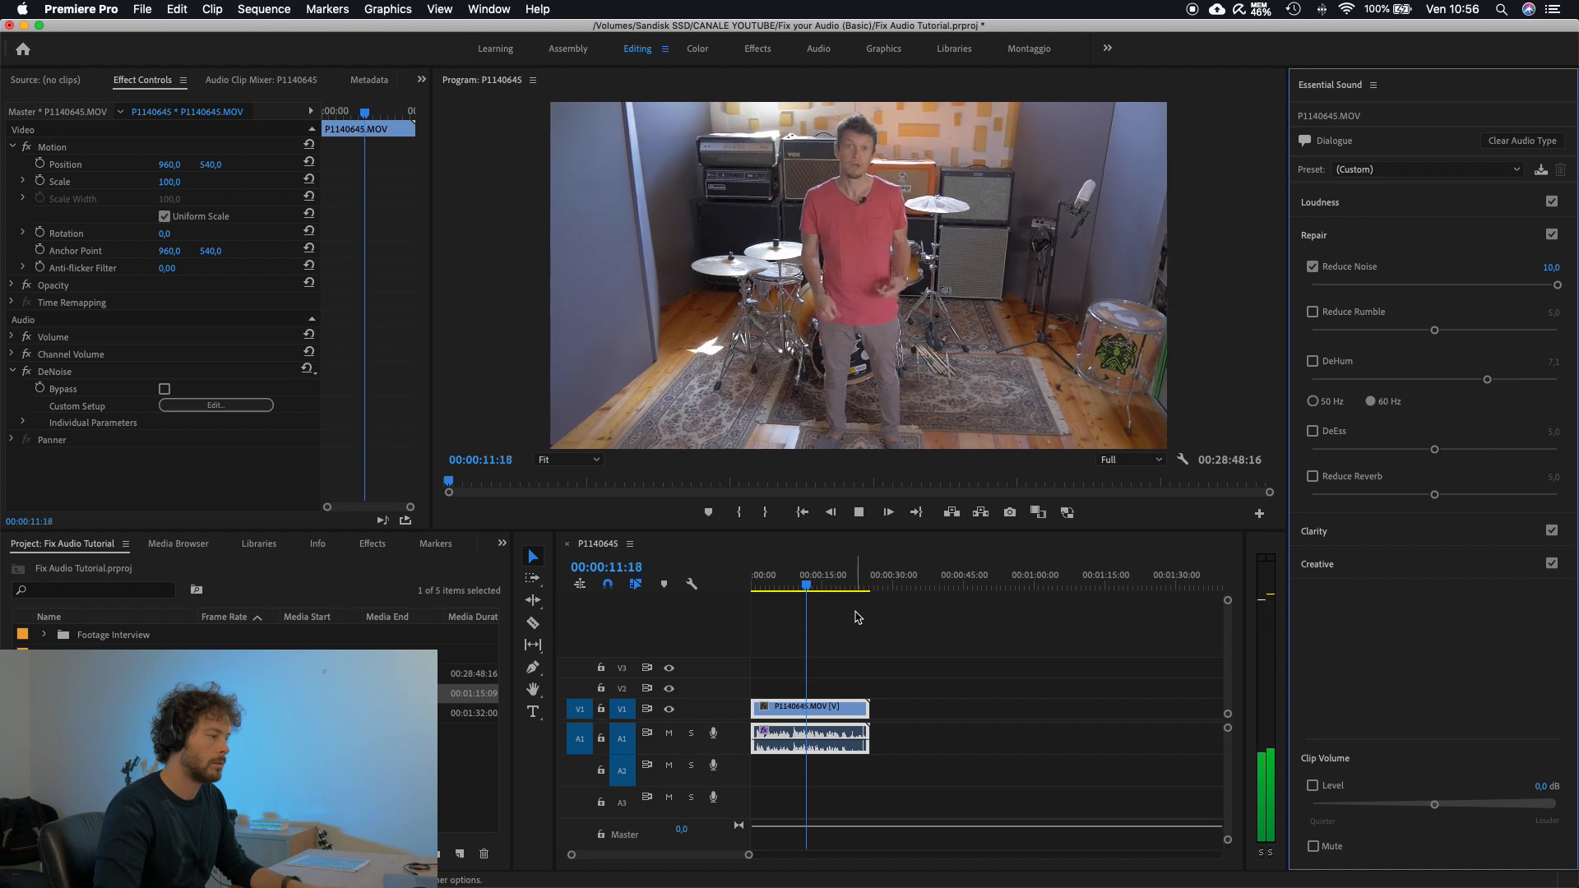
key("space")
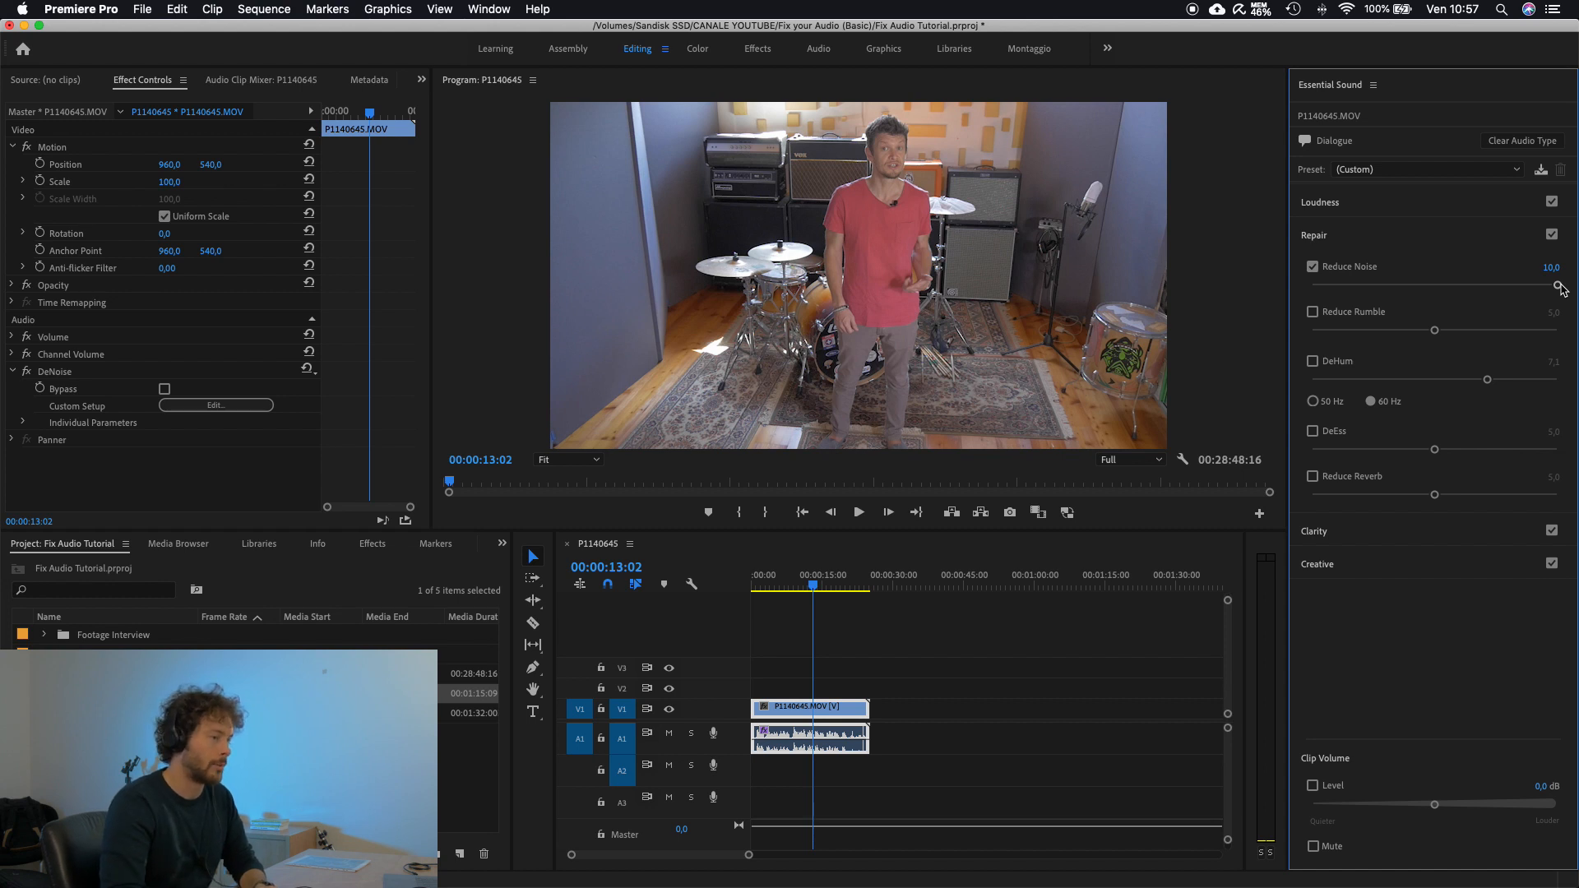
Set Reduce Noise to 7.0 and play the clip from near its beginning to check the sound
left_click_drag(1553, 290, 1485, 287)
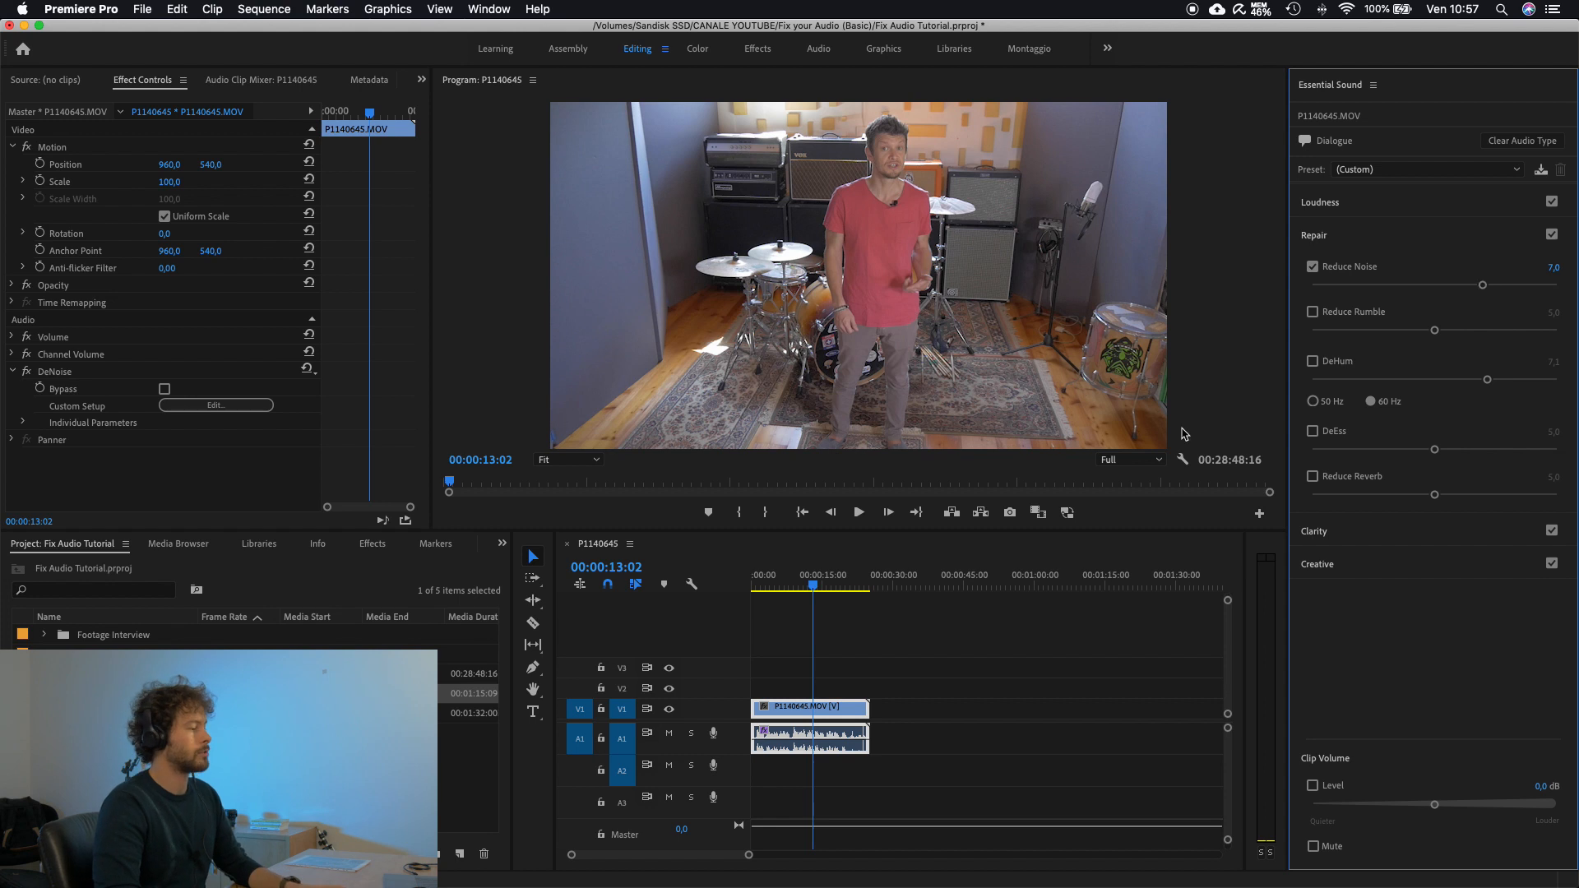
left_click(764, 588)
key("space")
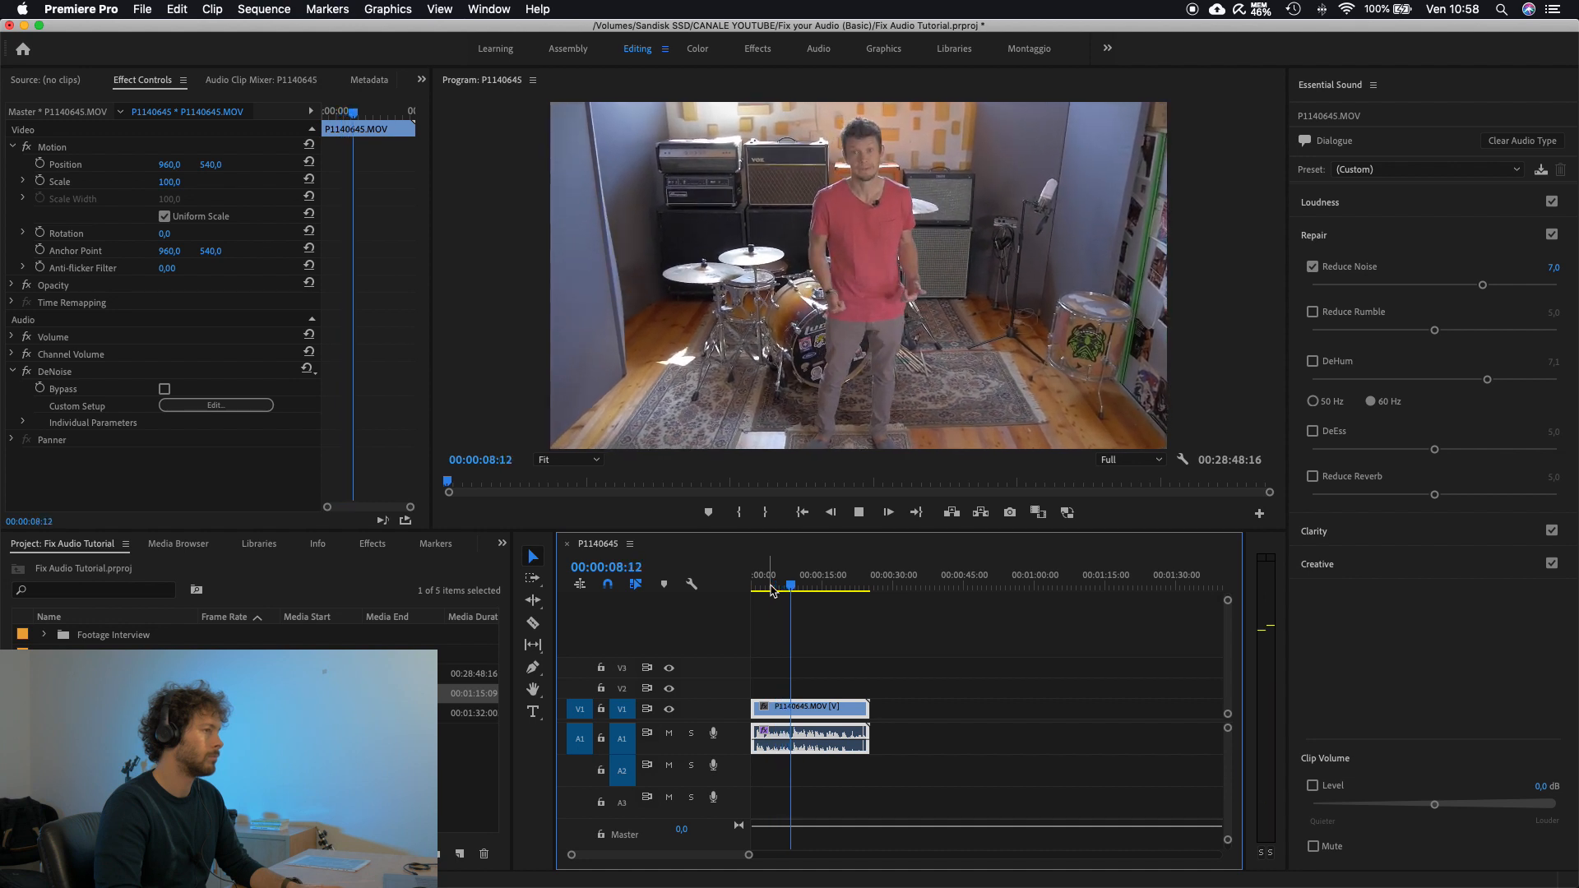
key("space")
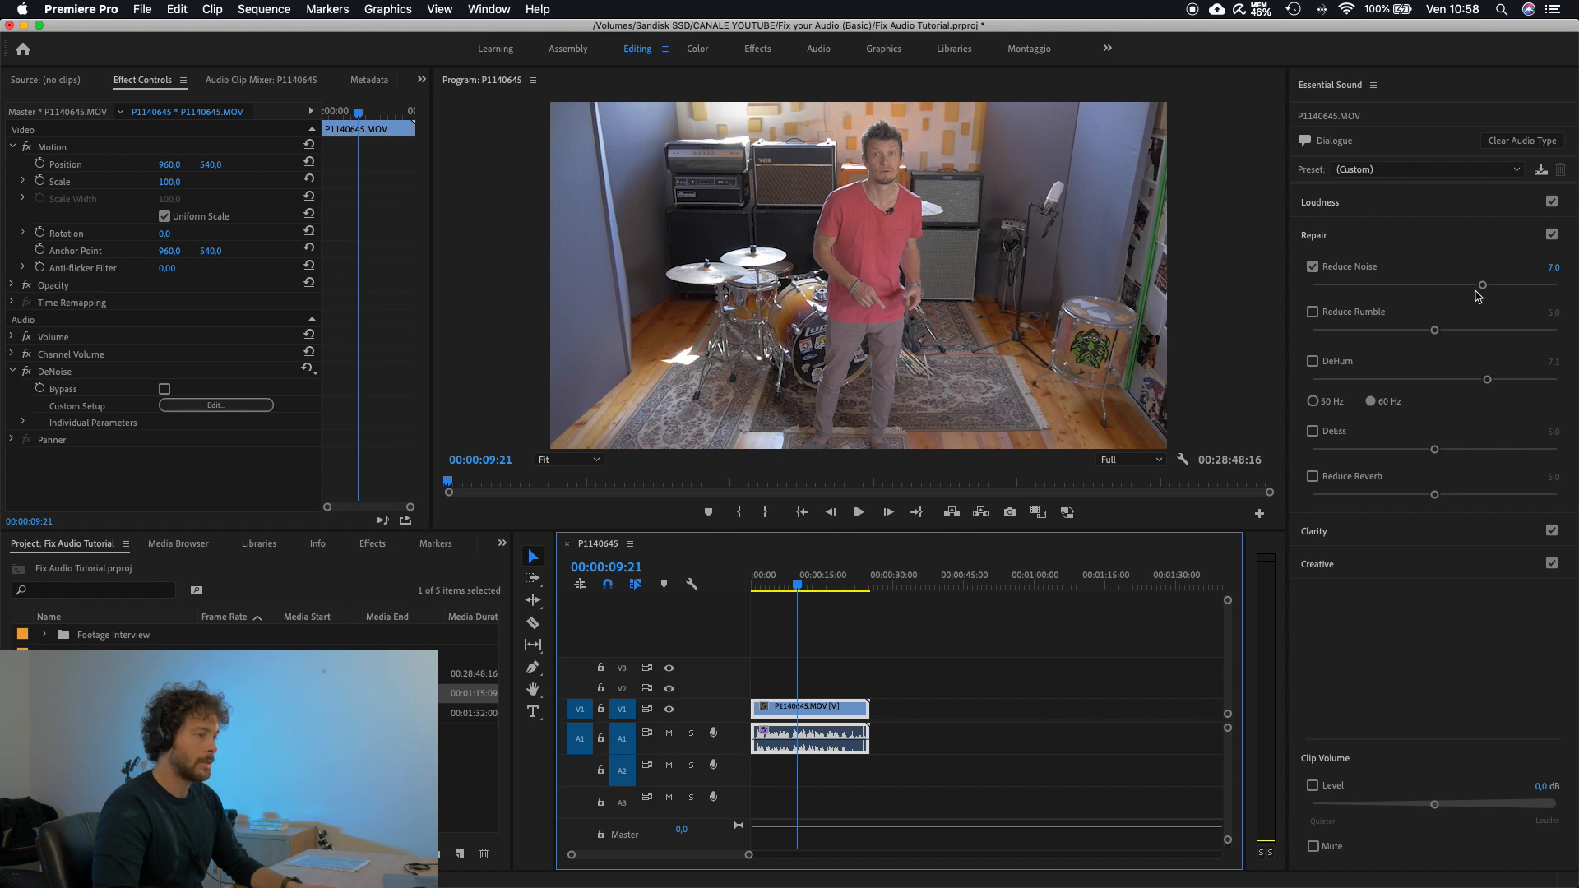
Replay the clip from about 1 second in, comparing the audio with Reduce Noise off and on, and leave it enabled
left_click(758, 579)
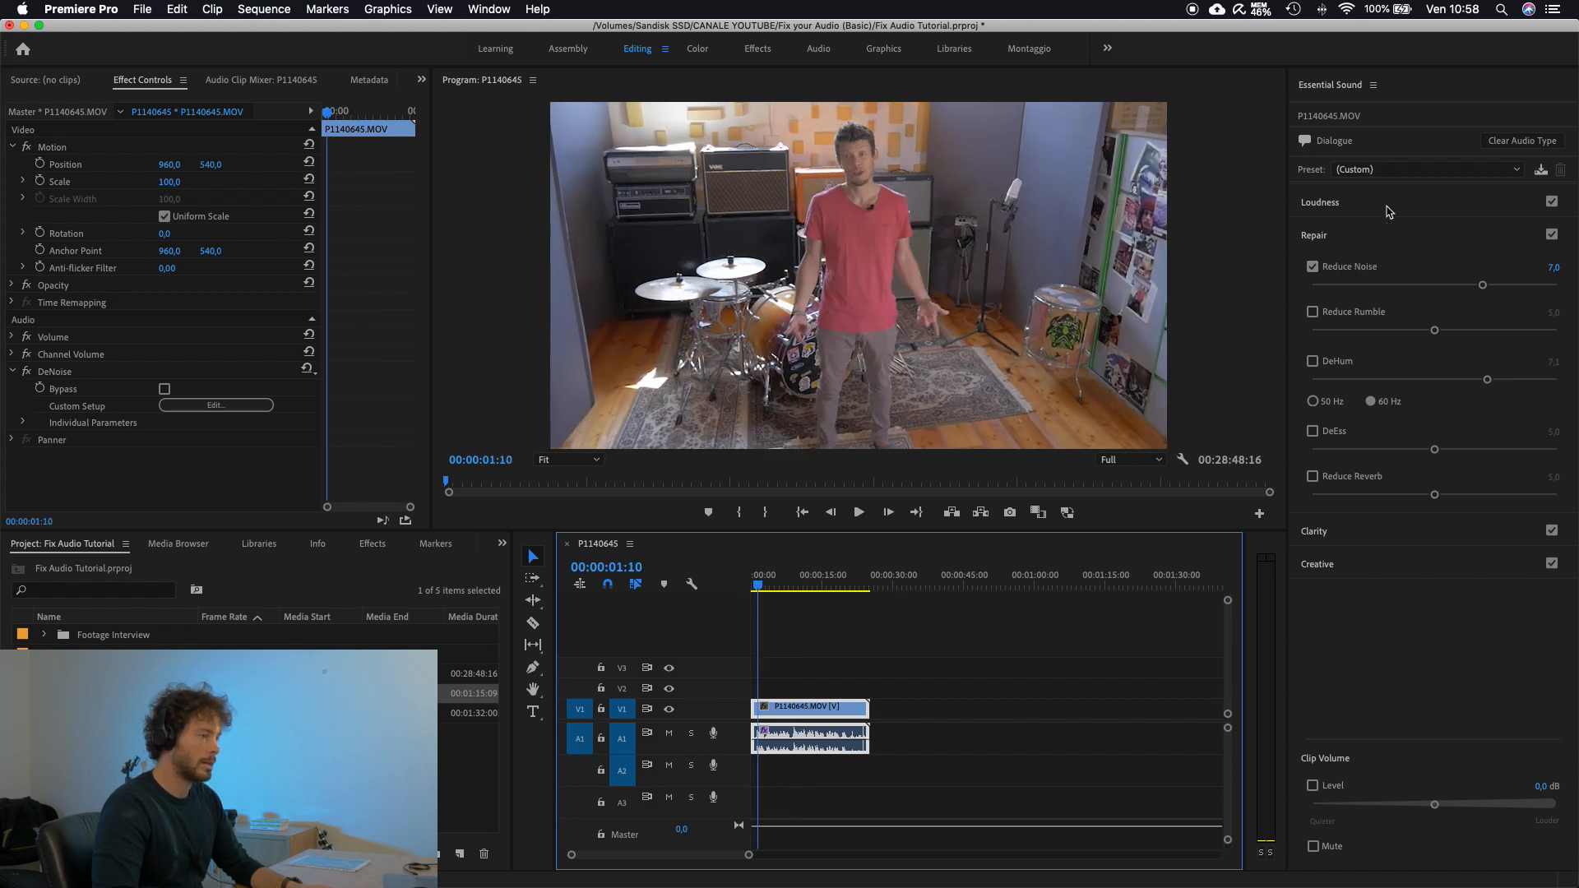
left_click(1312, 267)
key("space")
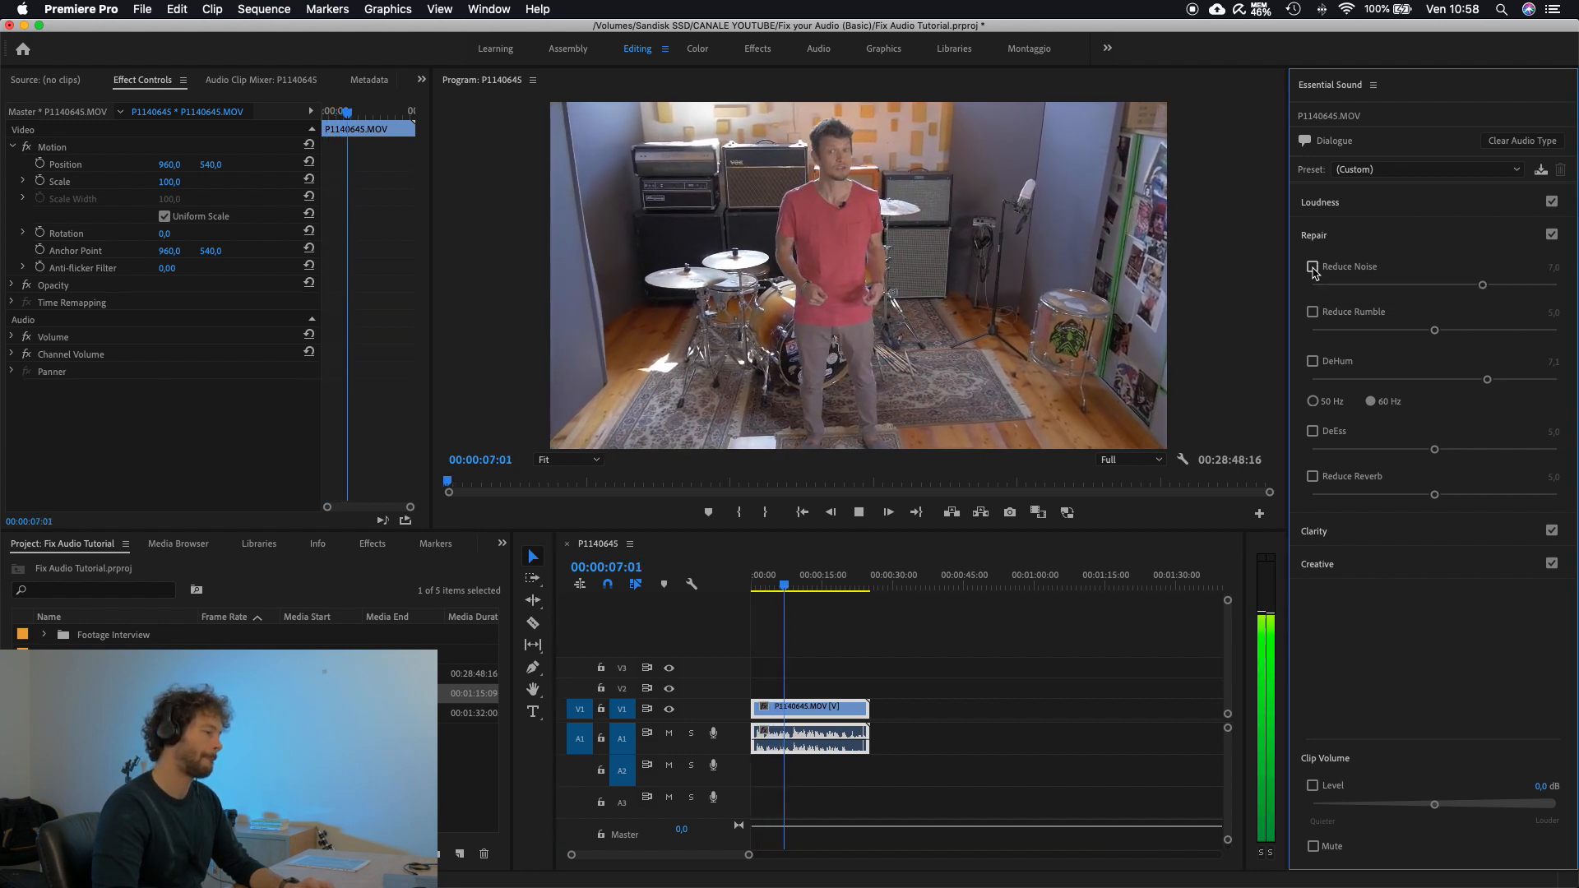
left_click(1312, 267)
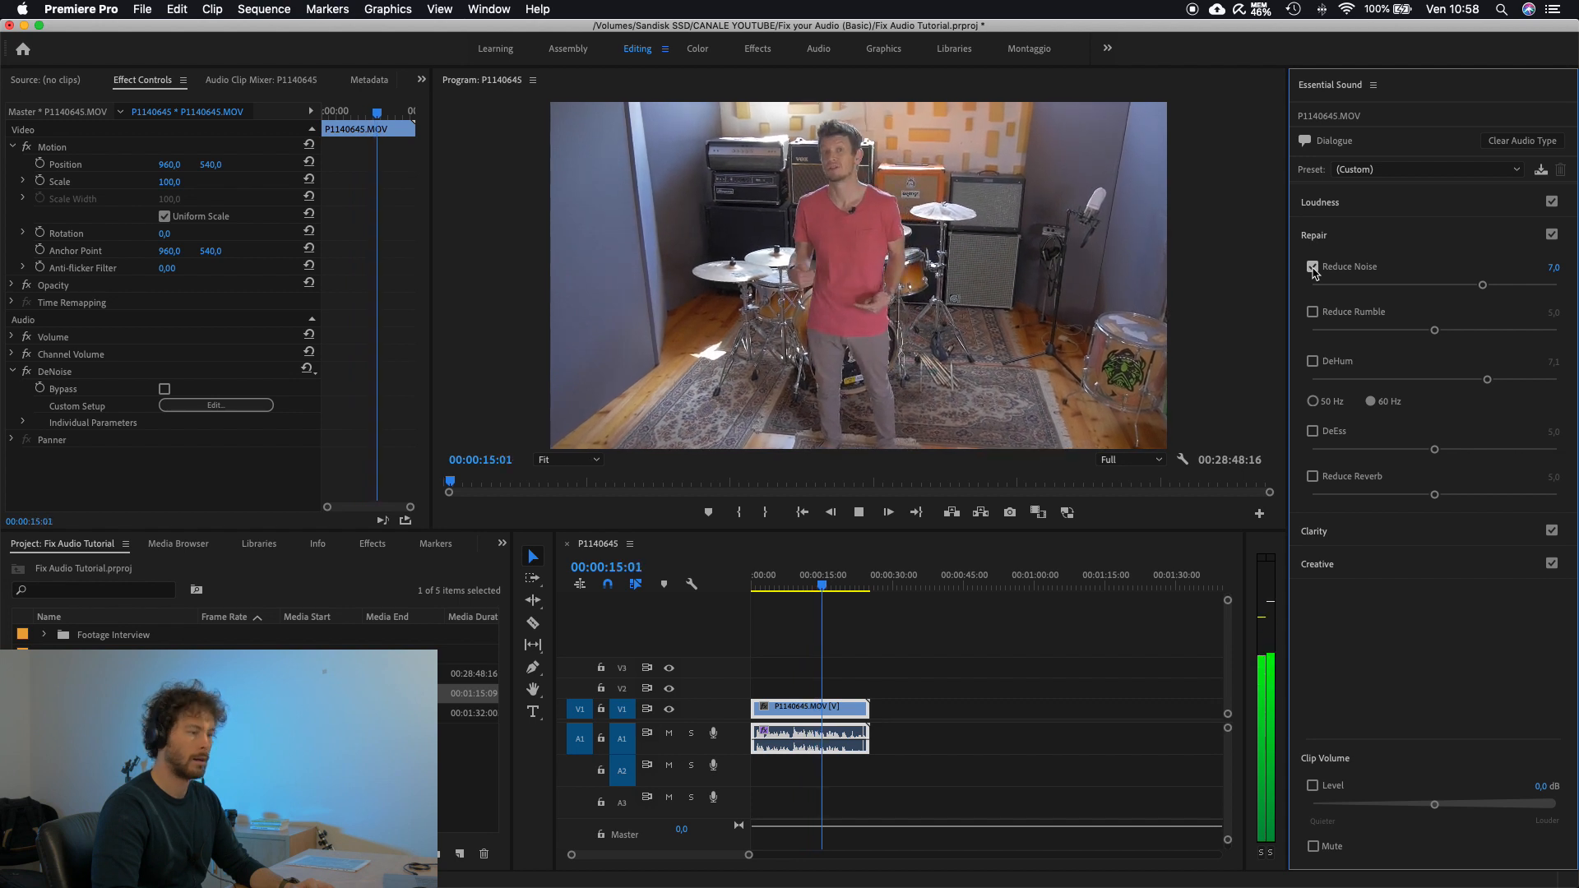
key("space")
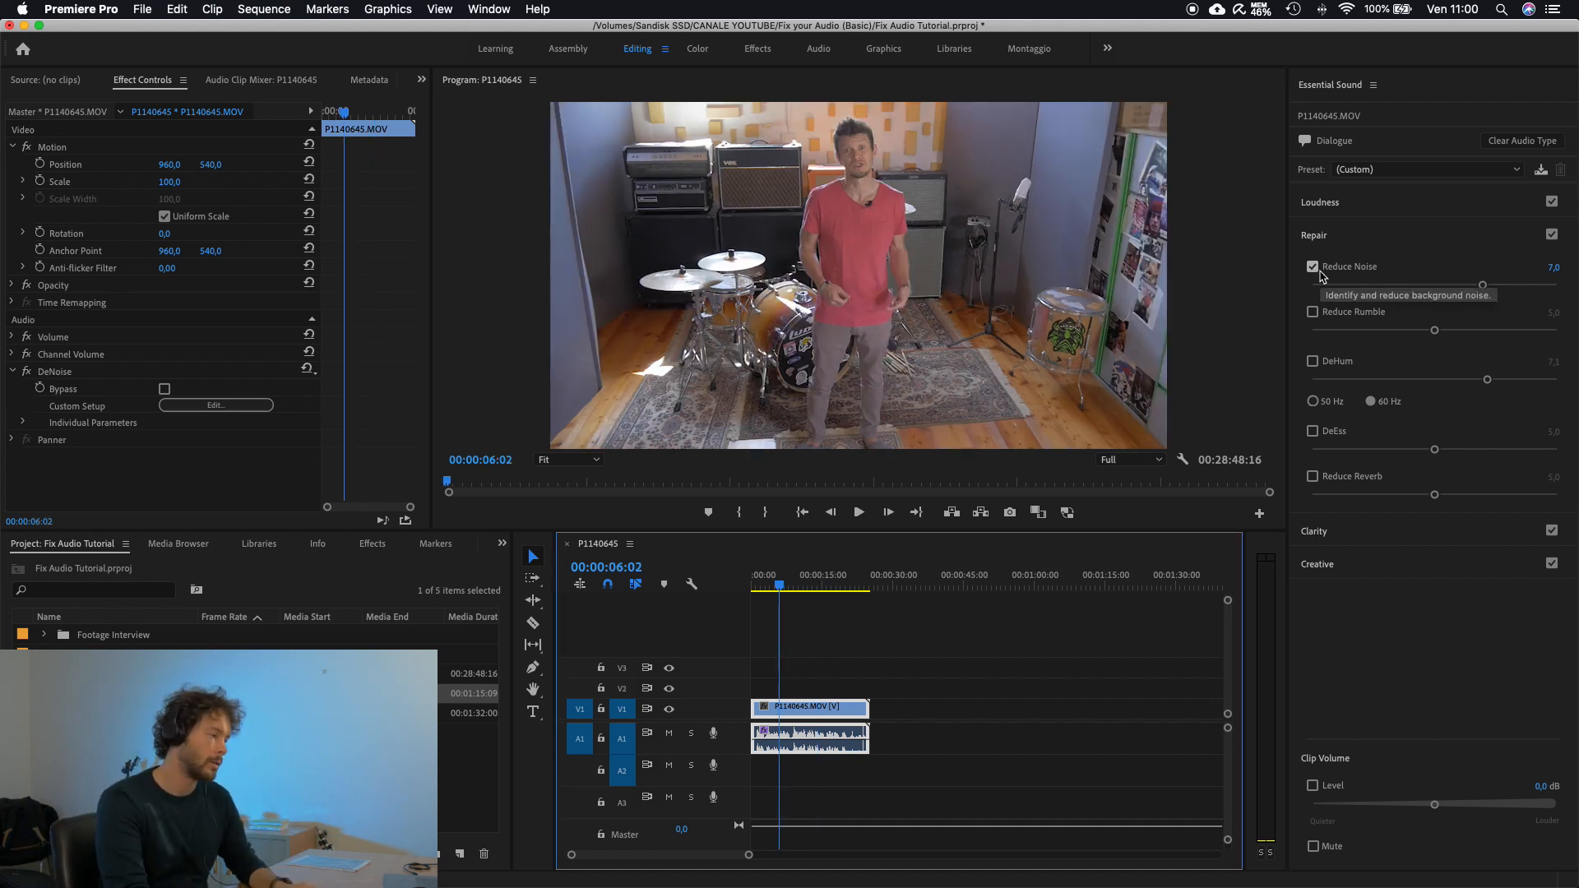
left_click(1314, 268)
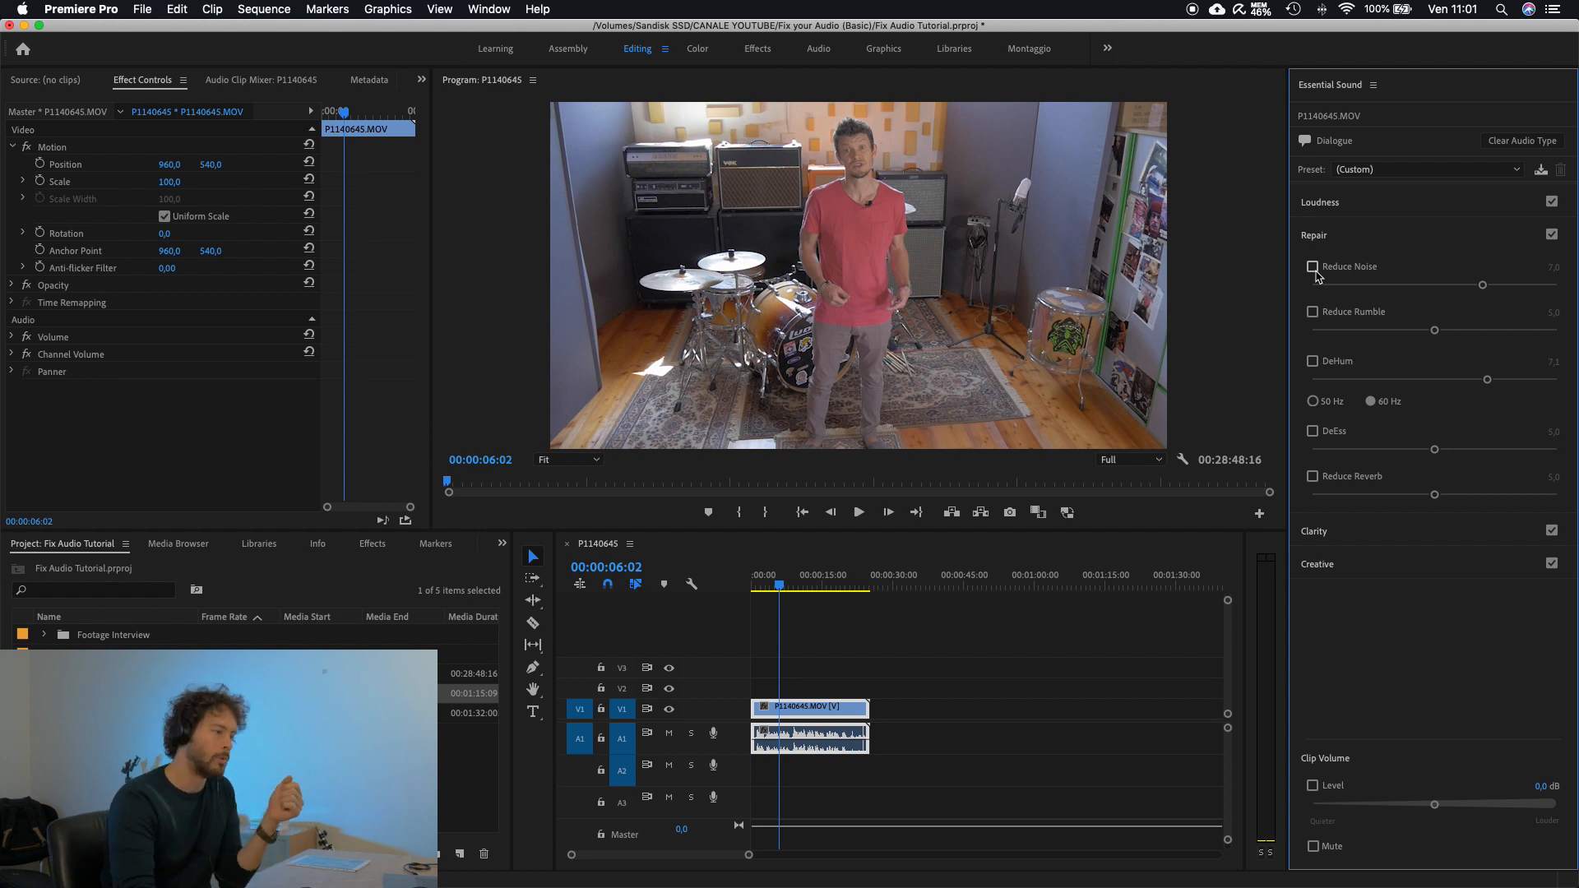
left_click(1313, 266)
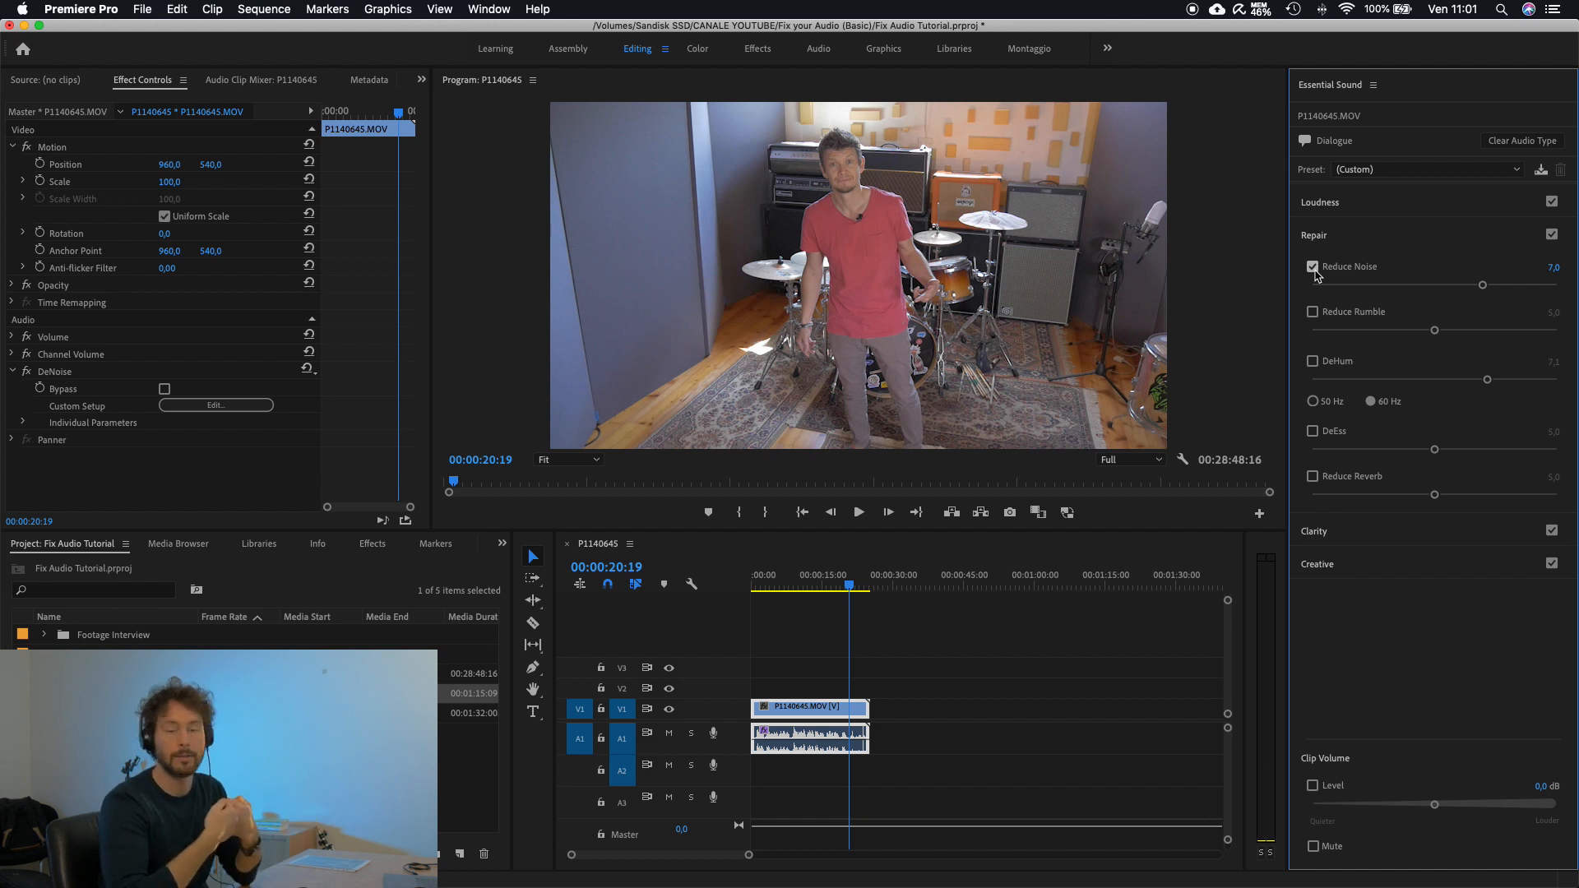
Collapse the Repair settings and enable EQ under Clarity with the Podcast Voice preset
left_click(1320, 240)
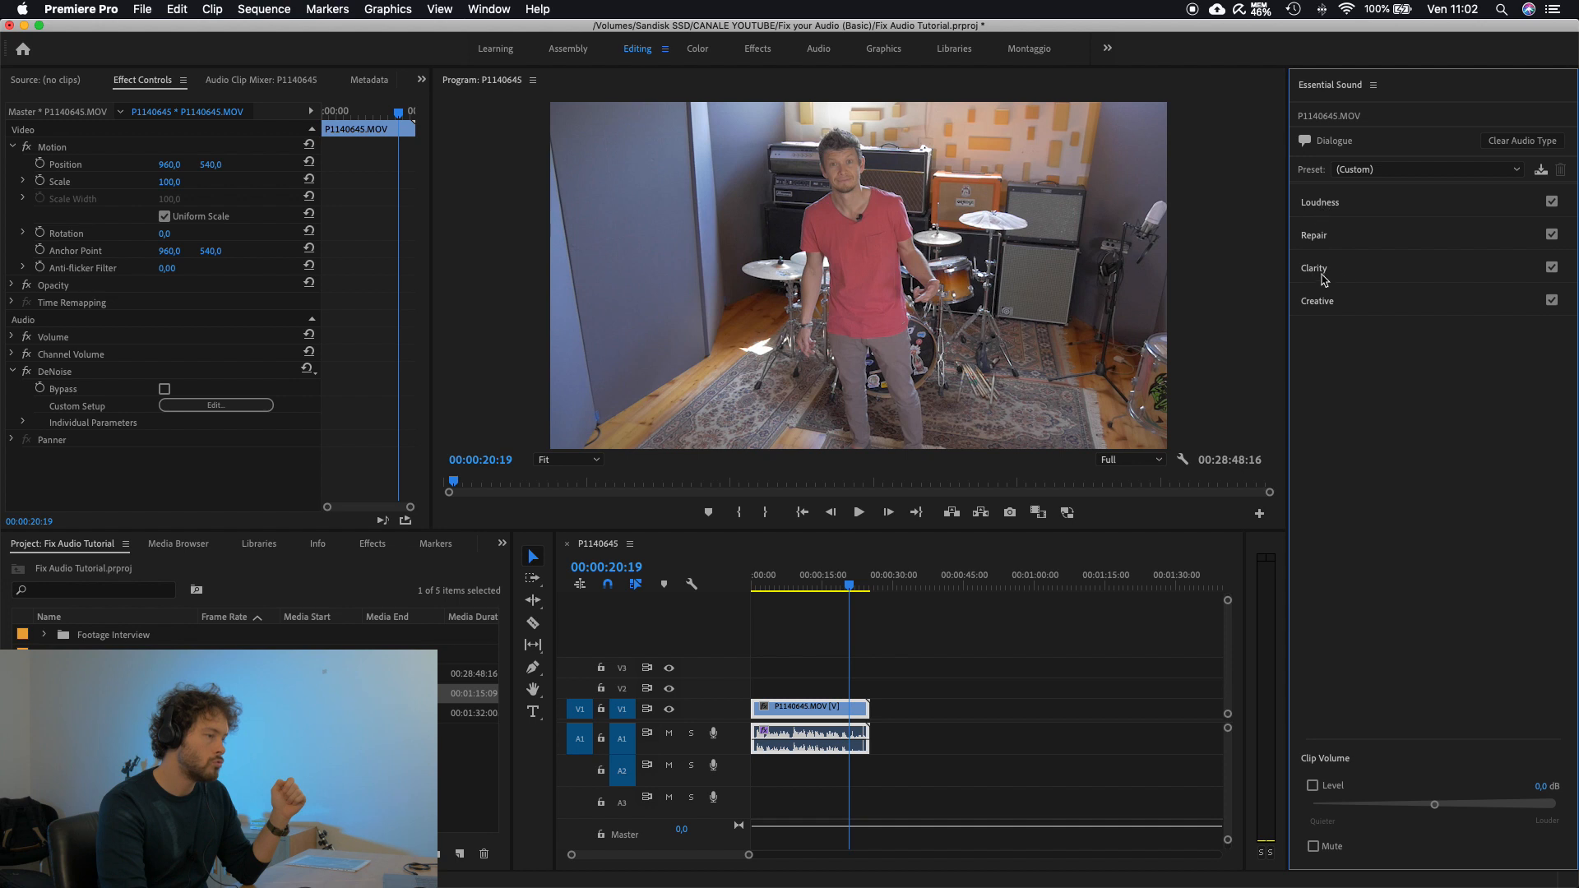
left_click(1318, 270)
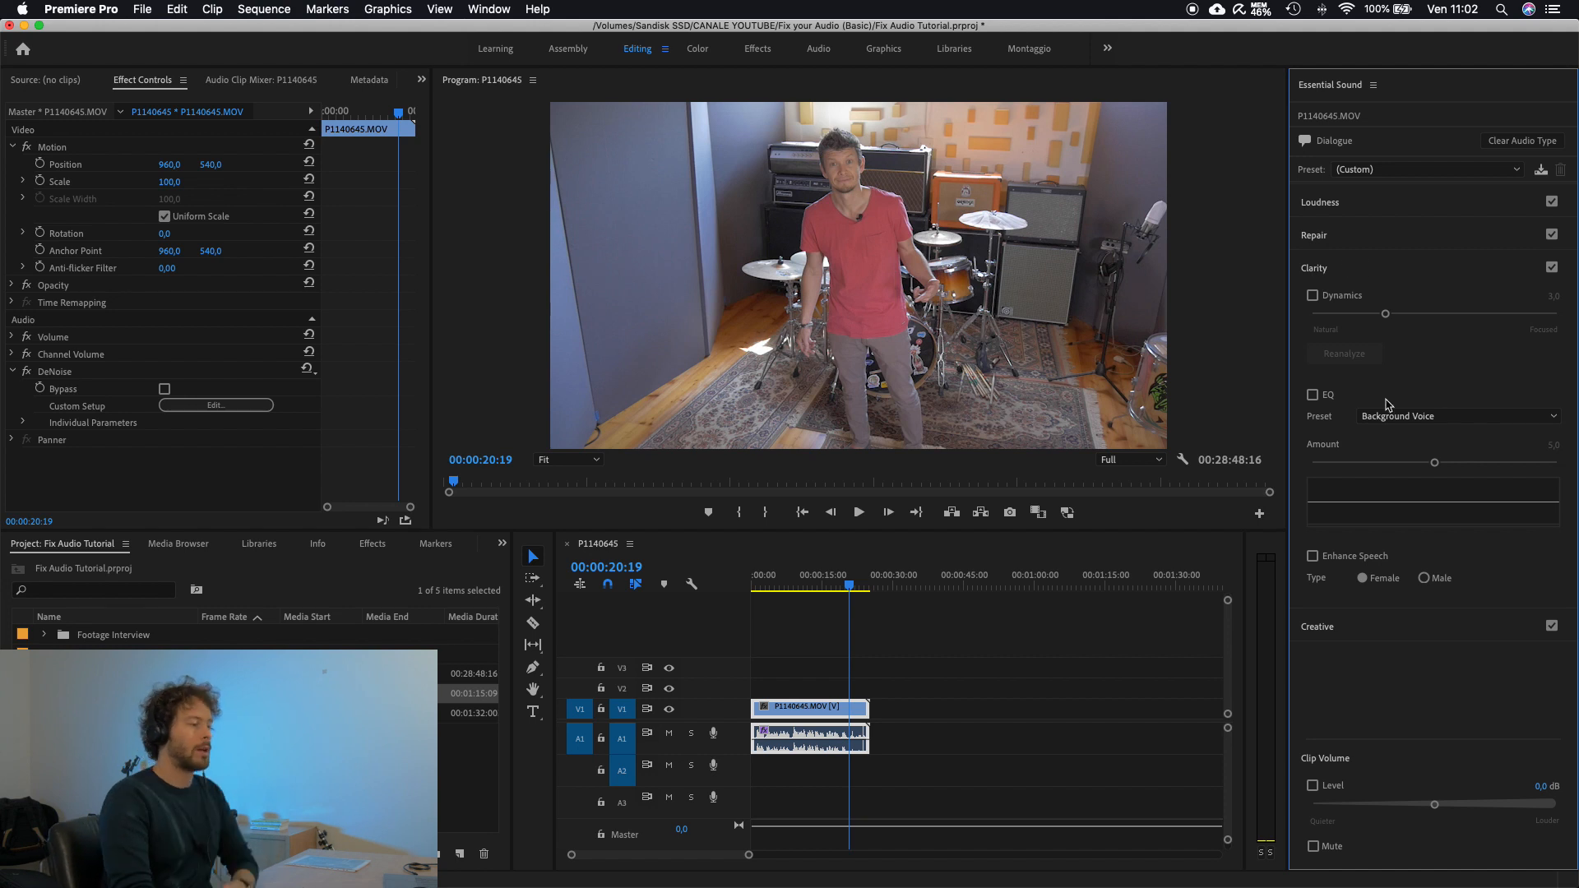
left_click(1313, 396)
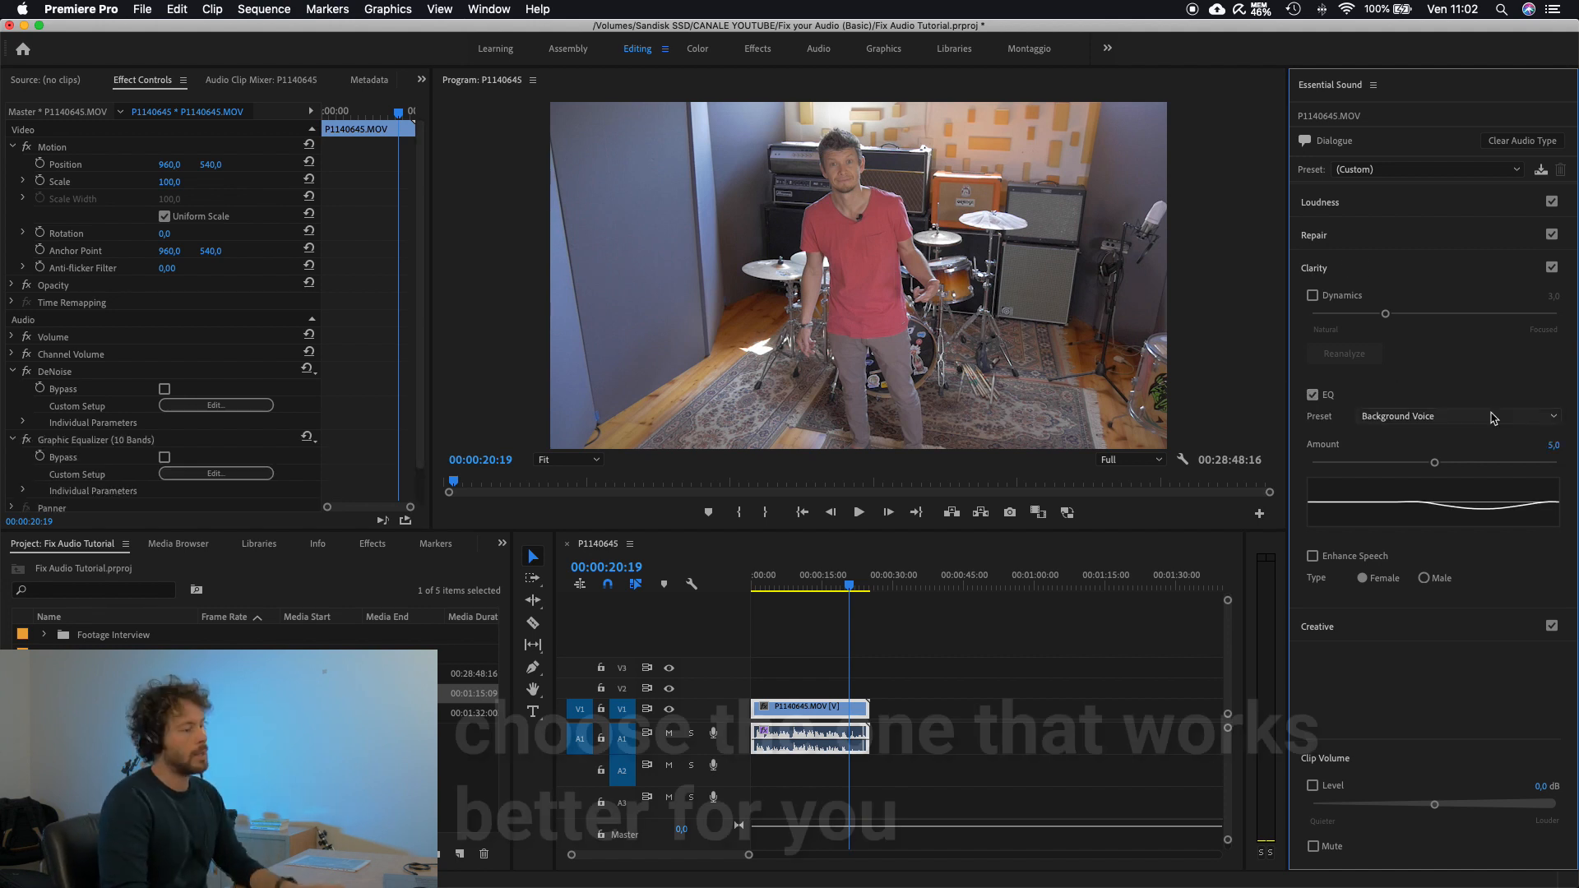
left_click(1493, 417)
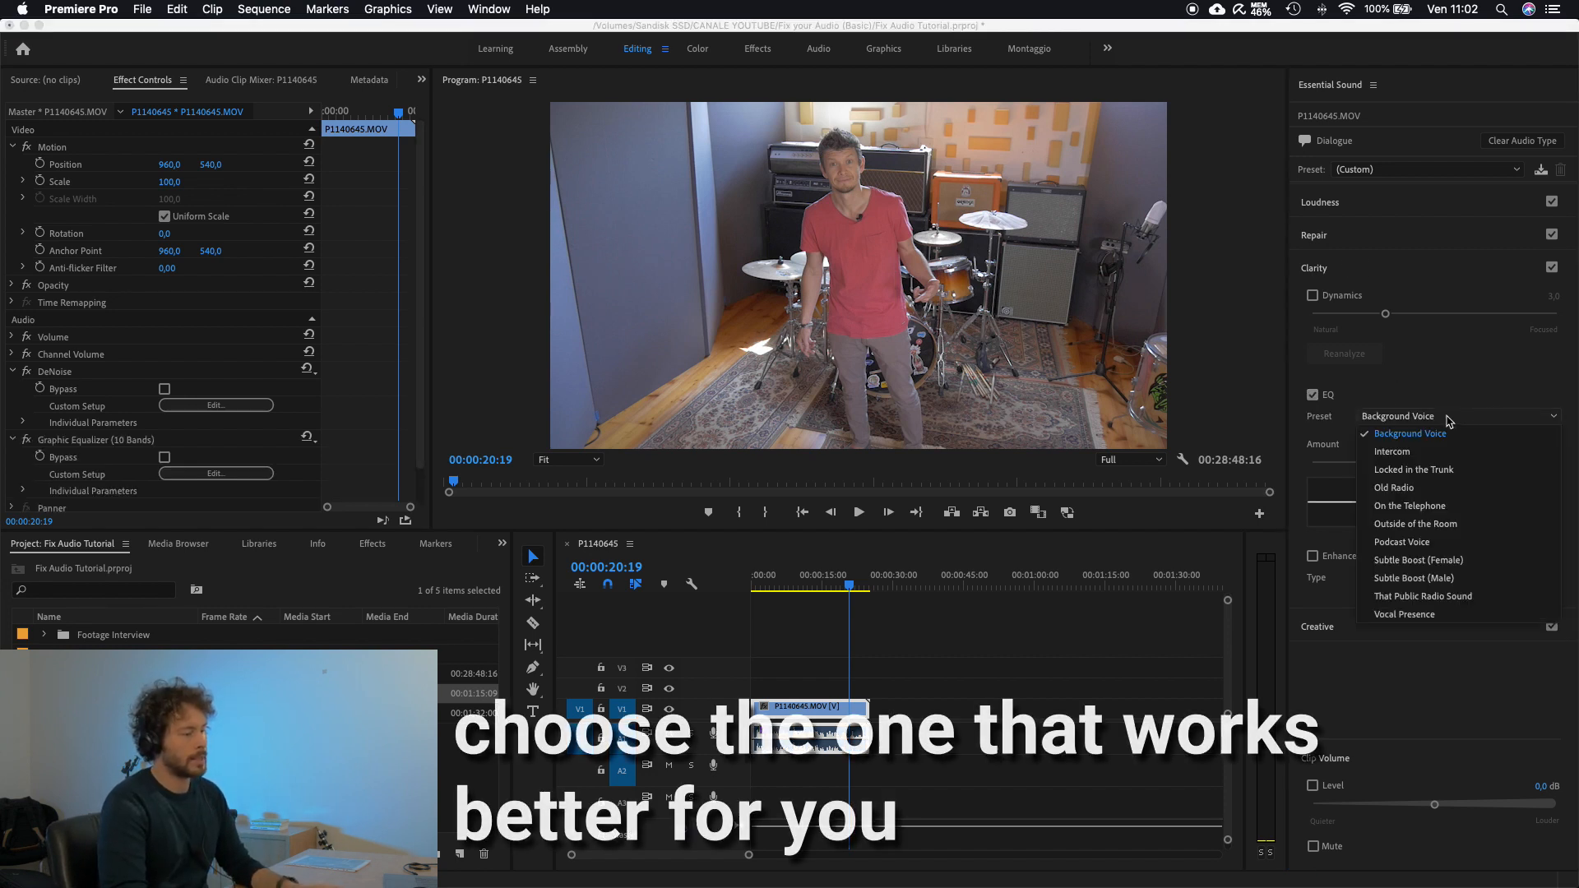
left_click(1401, 542)
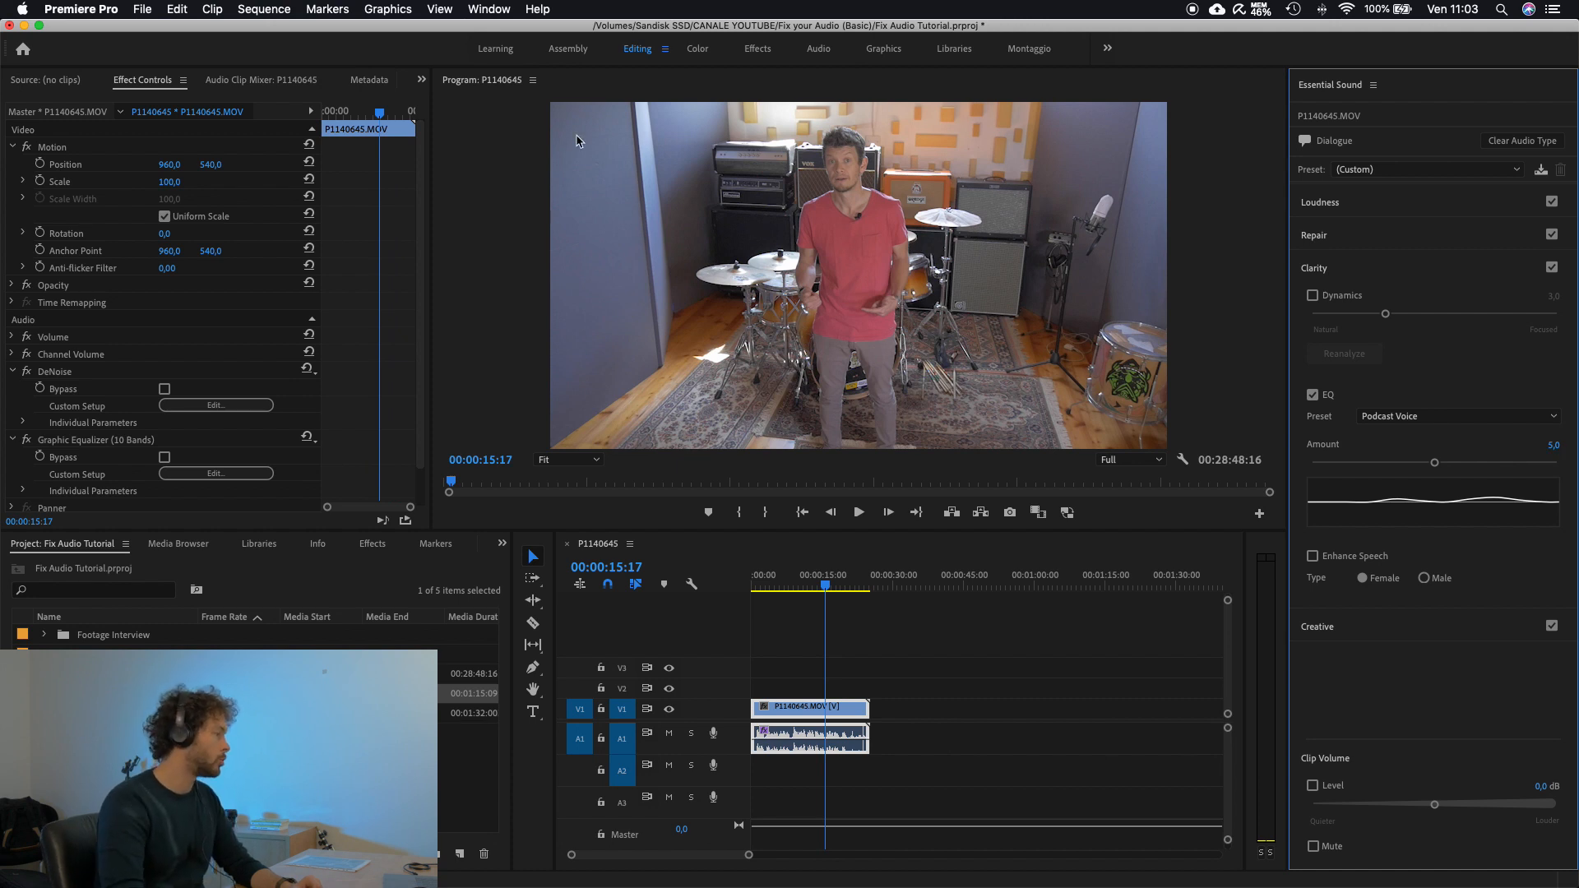
Switch the EQ off and on again and examine the matching Graphic Equalizer (10 Bands) in the clip's effects
scroll(103, 370, "down", 1)
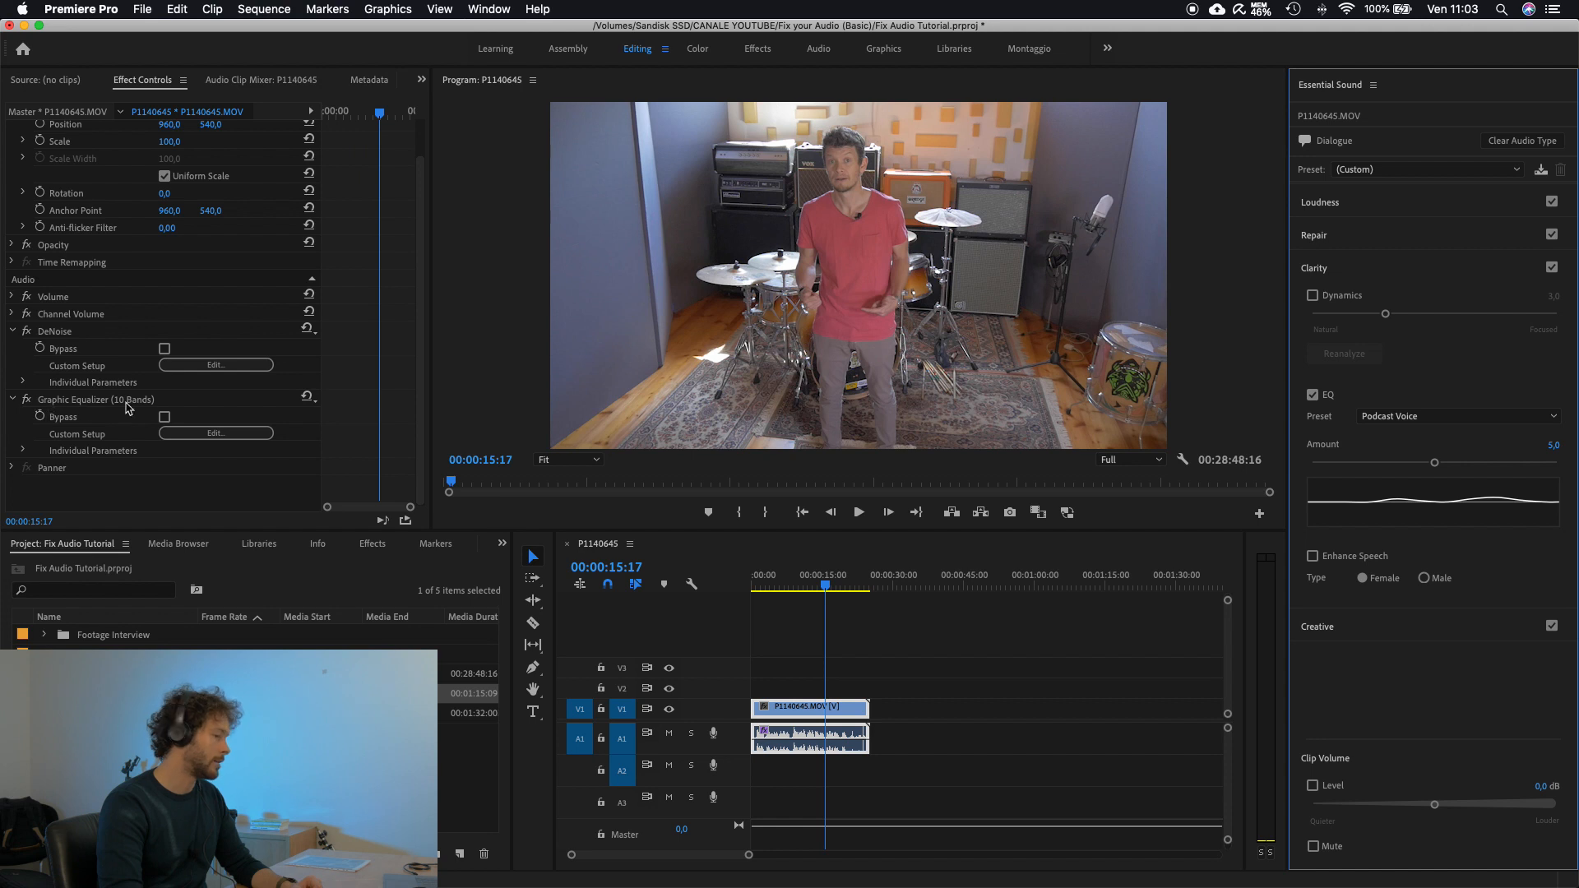
left_click(1315, 396)
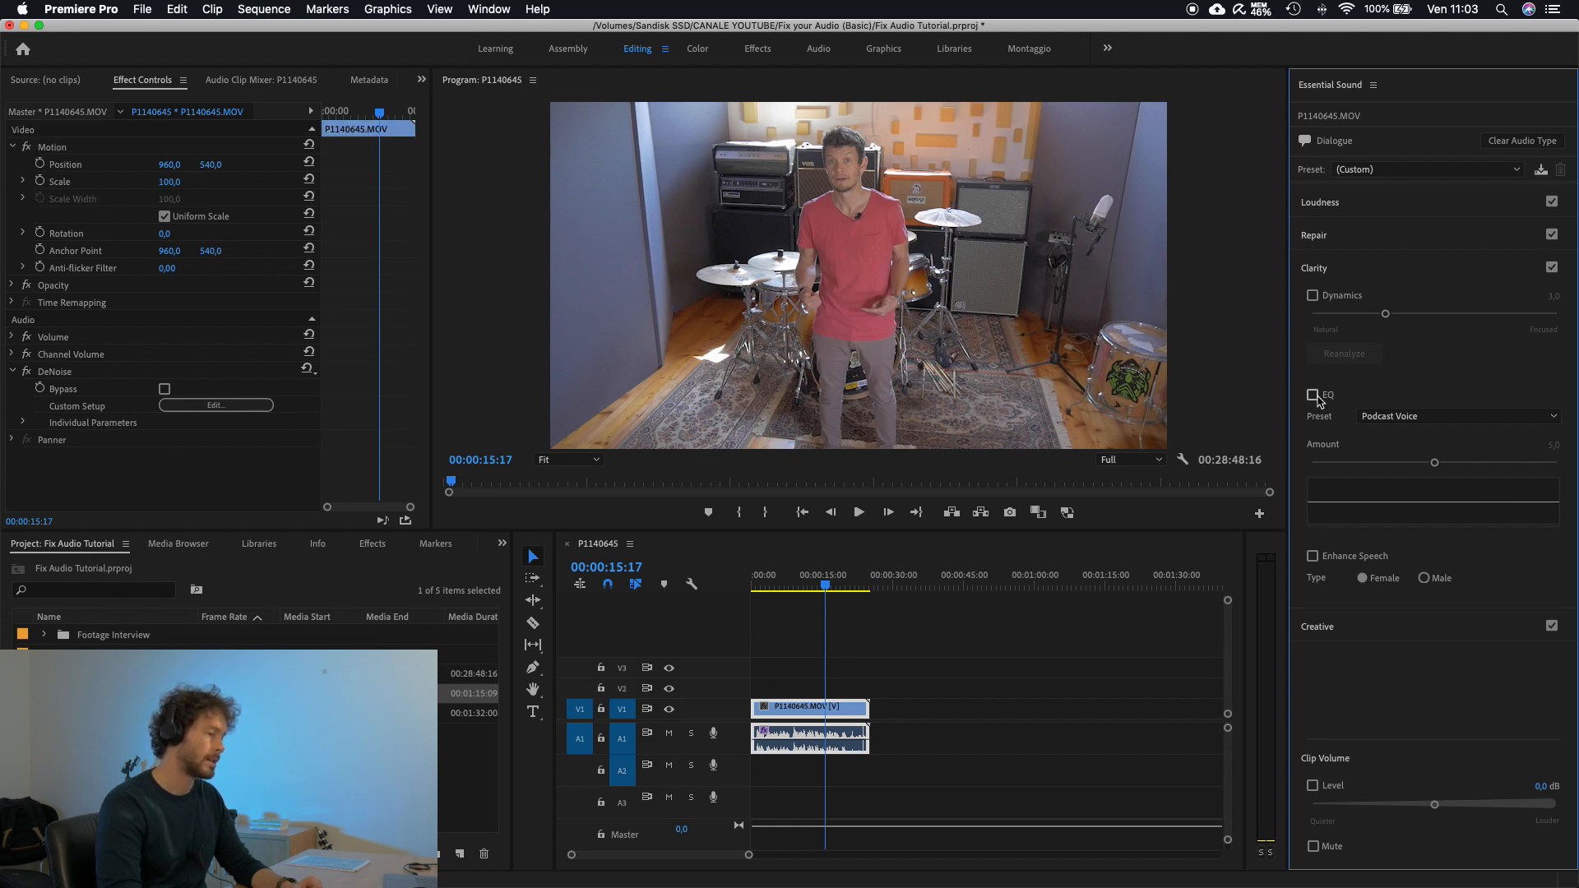
left_click(1314, 396)
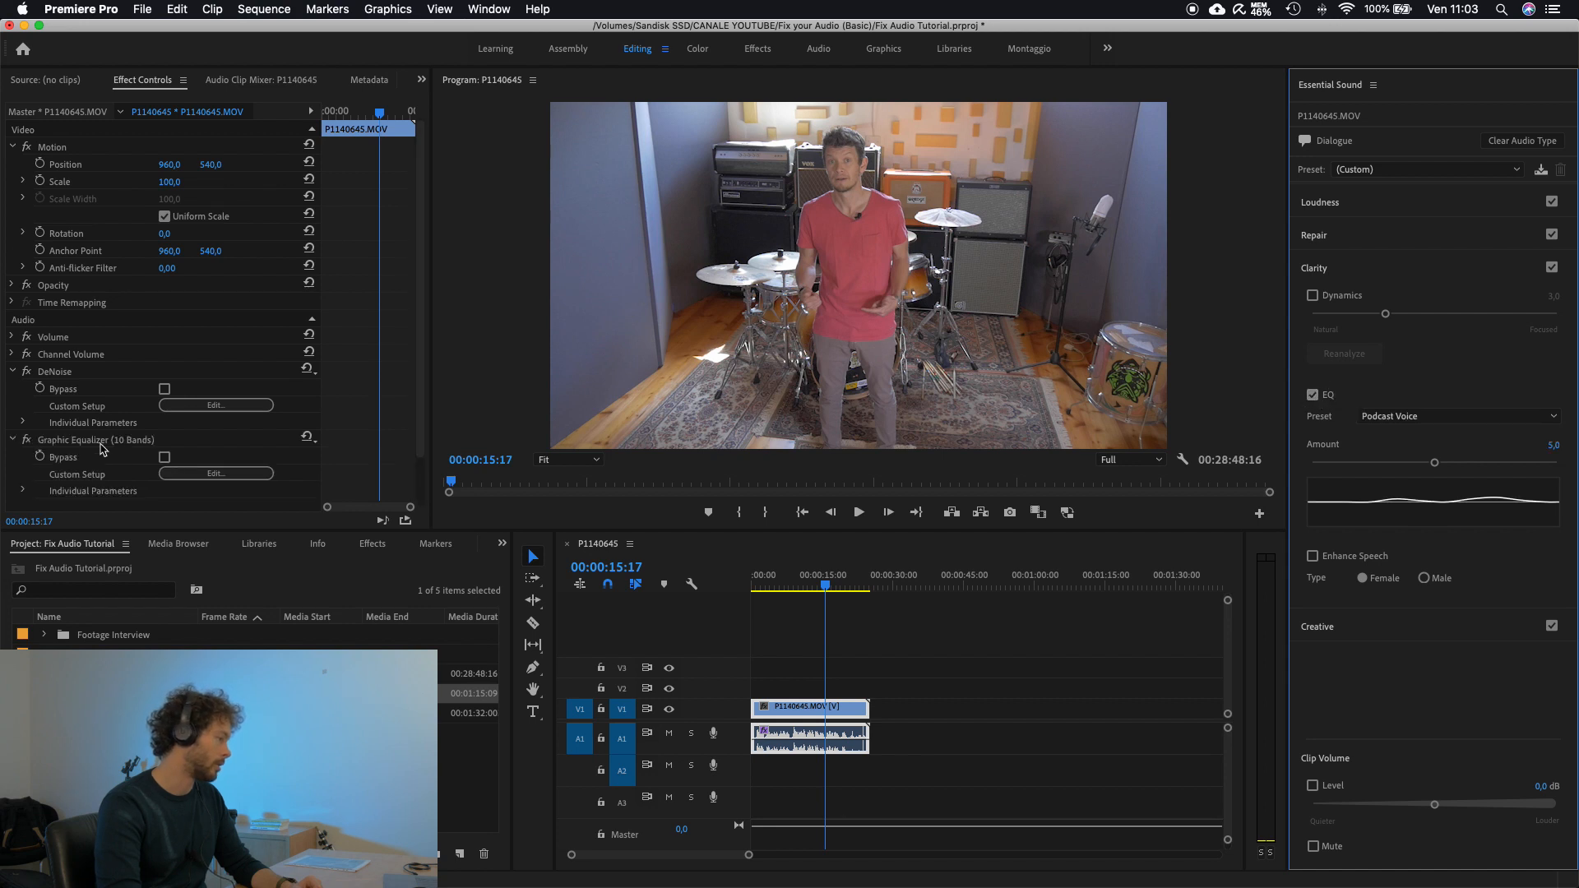
scroll(128, 454, "down", 3)
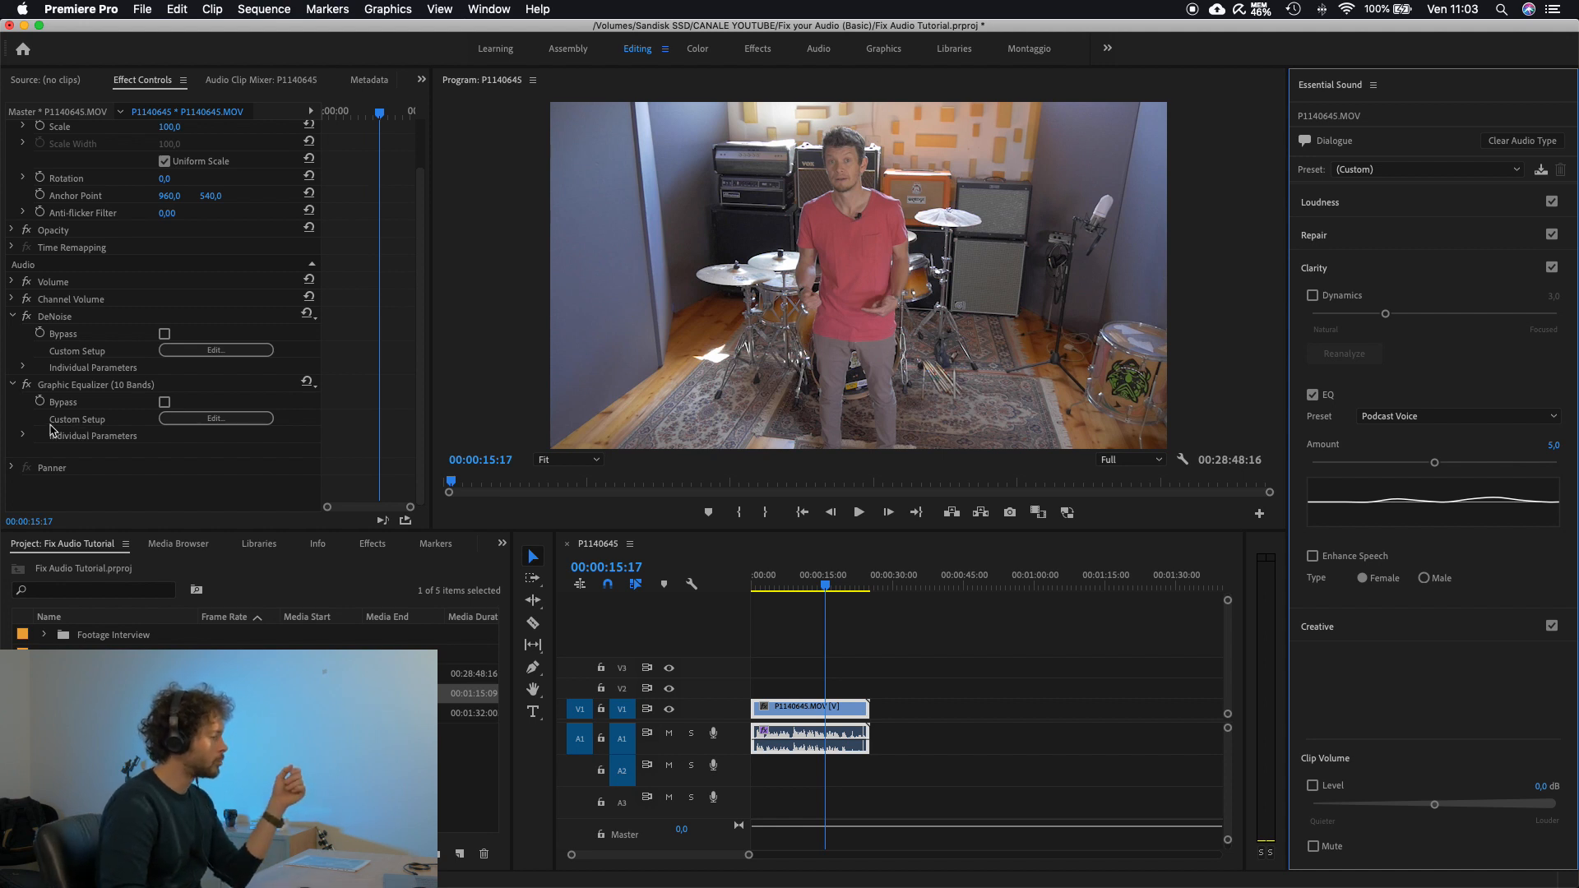
Open the custom setup of the clip's Graphic Equalizer (10 Bands) and move its editor clear of the effect settings and timeline
left_click(247, 420)
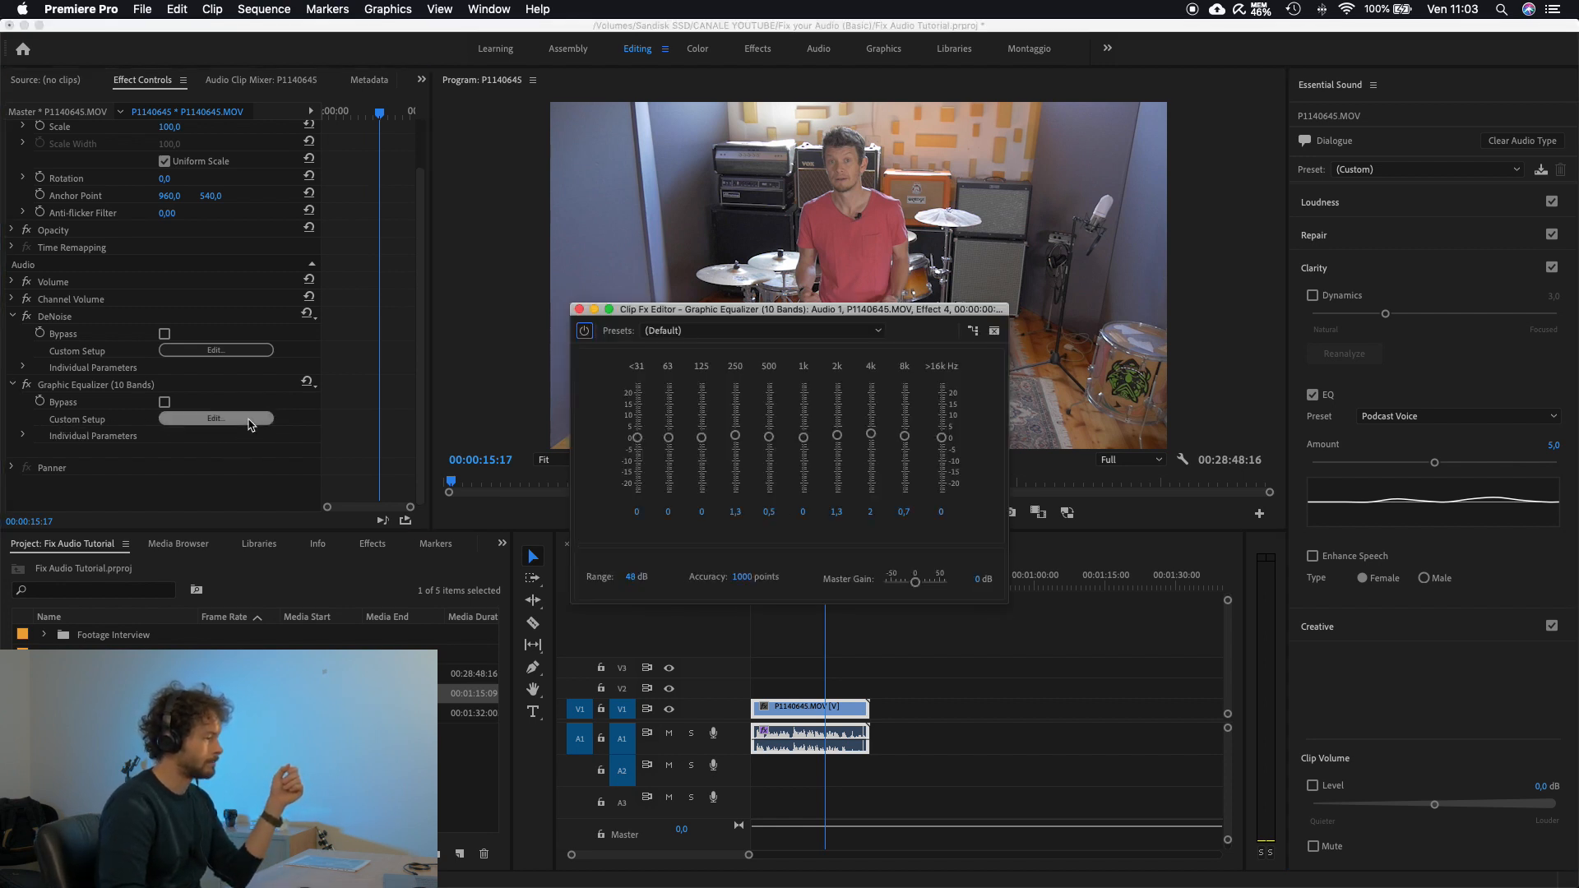
left_click_drag(830, 311, 563, 484)
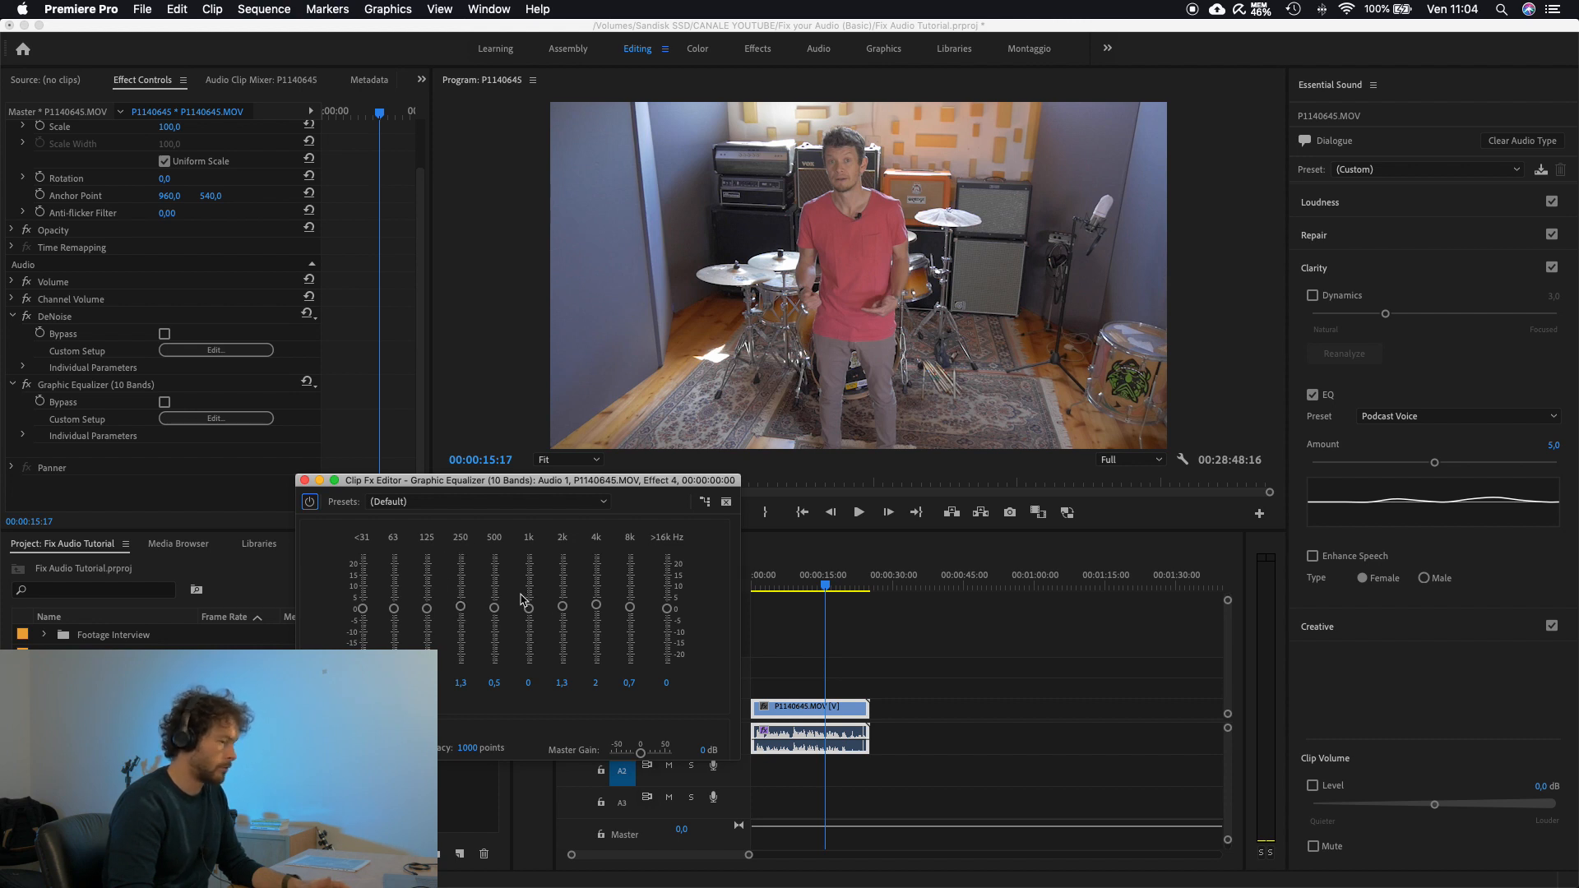
left_click_drag(456, 493, 1064, 396)
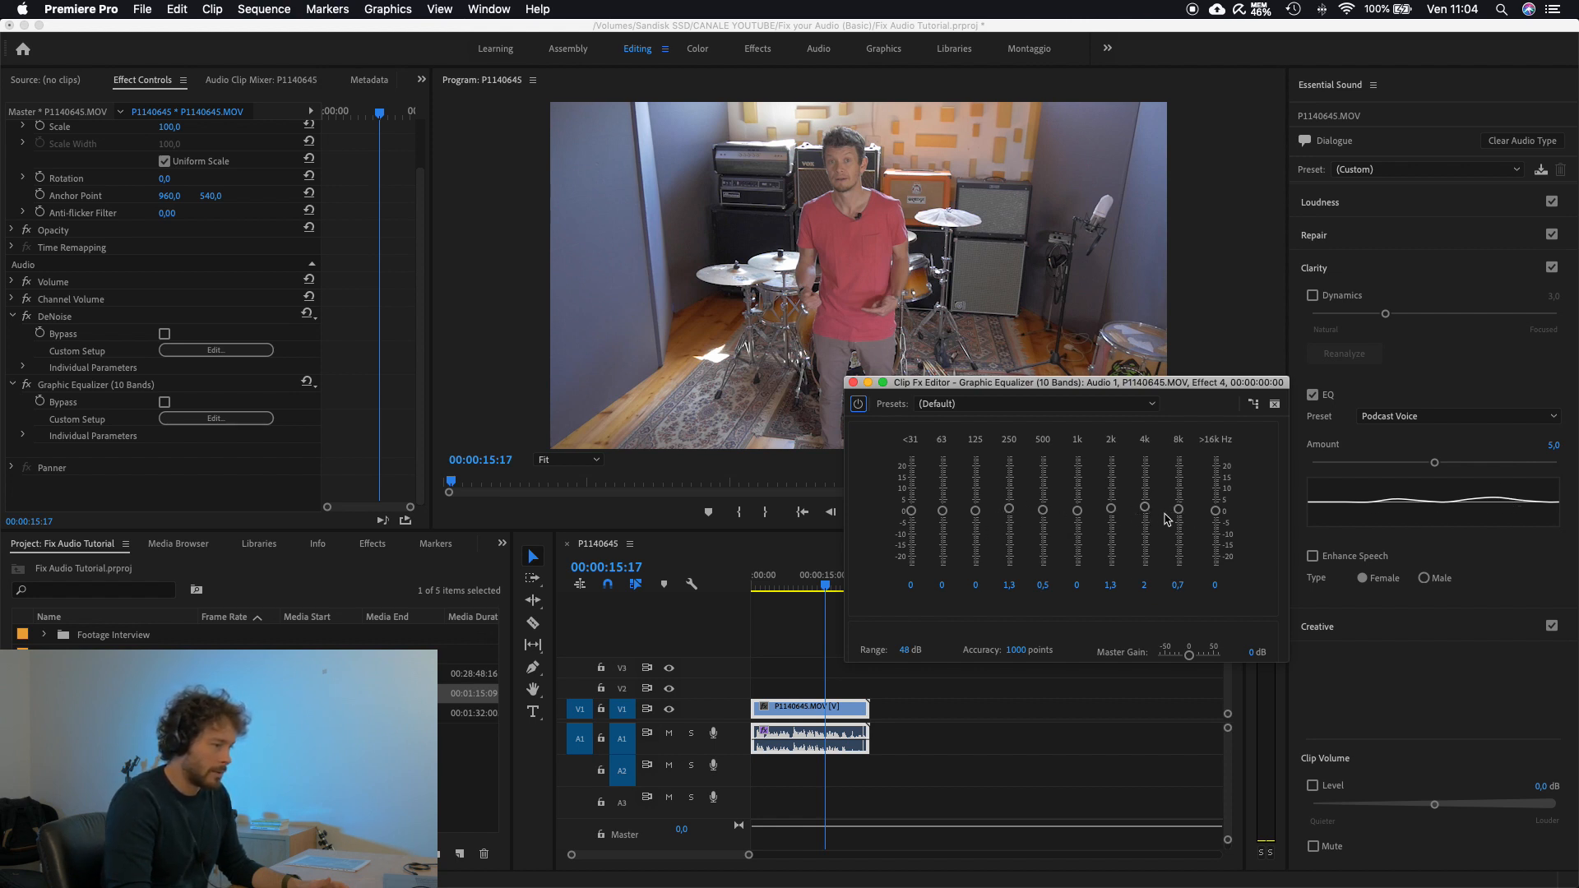
Flatten the equalizer's 250, 500, 2k, 4k and 8k bands to about 0 dB and play the clip from near its start
left_click_drag(1011, 514, 1012, 519)
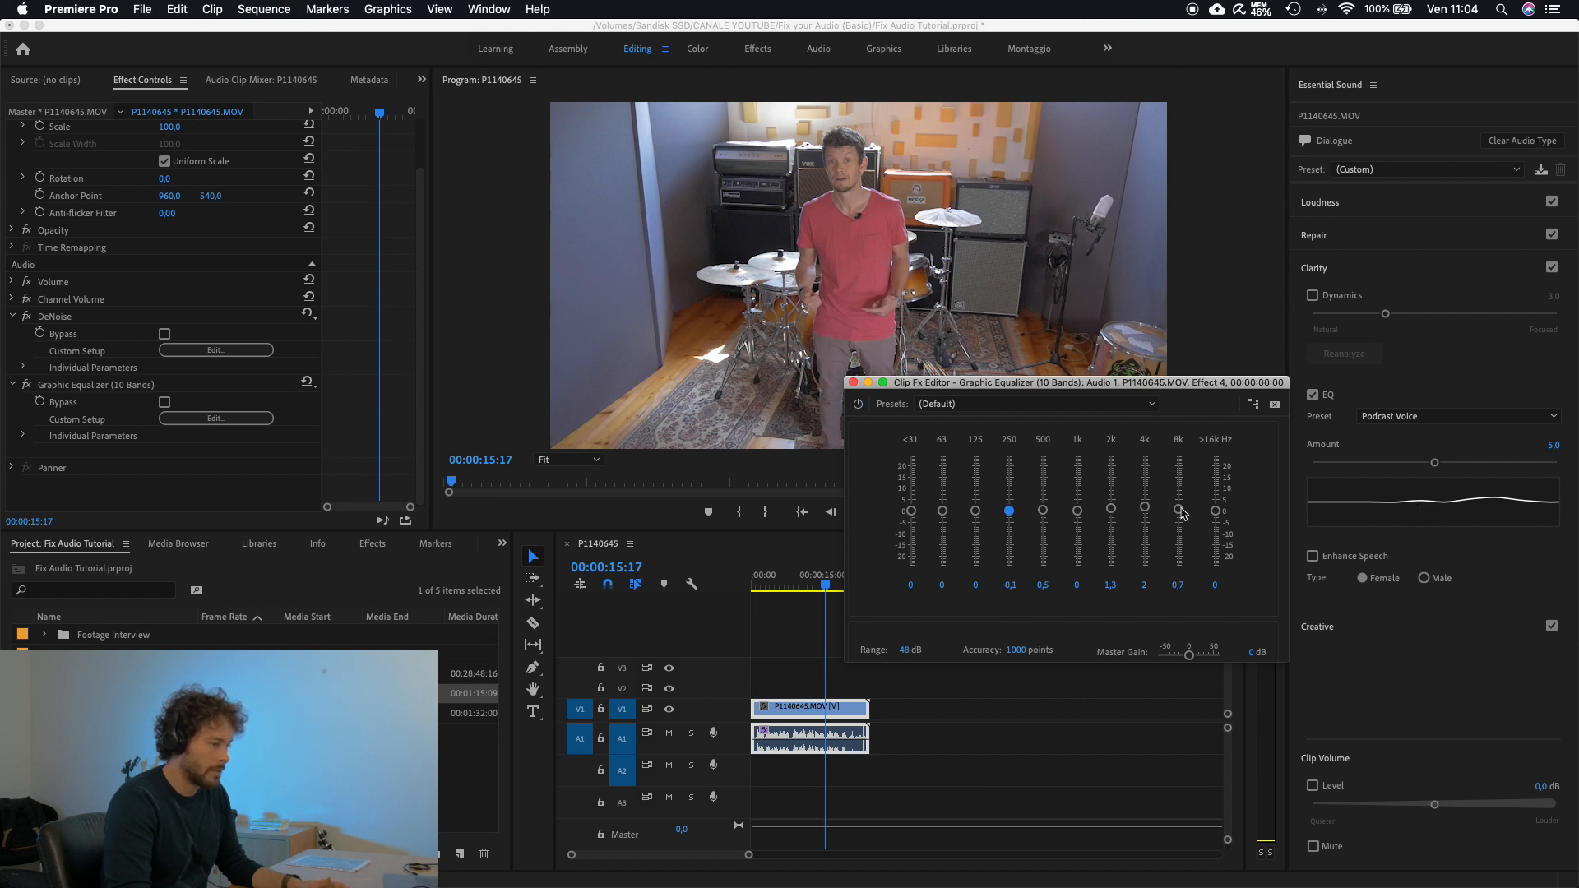
left_click_drag(1145, 507, 1146, 516)
left_click_drag(1112, 510, 1182, 516)
left_click_drag(1043, 511, 1112, 514)
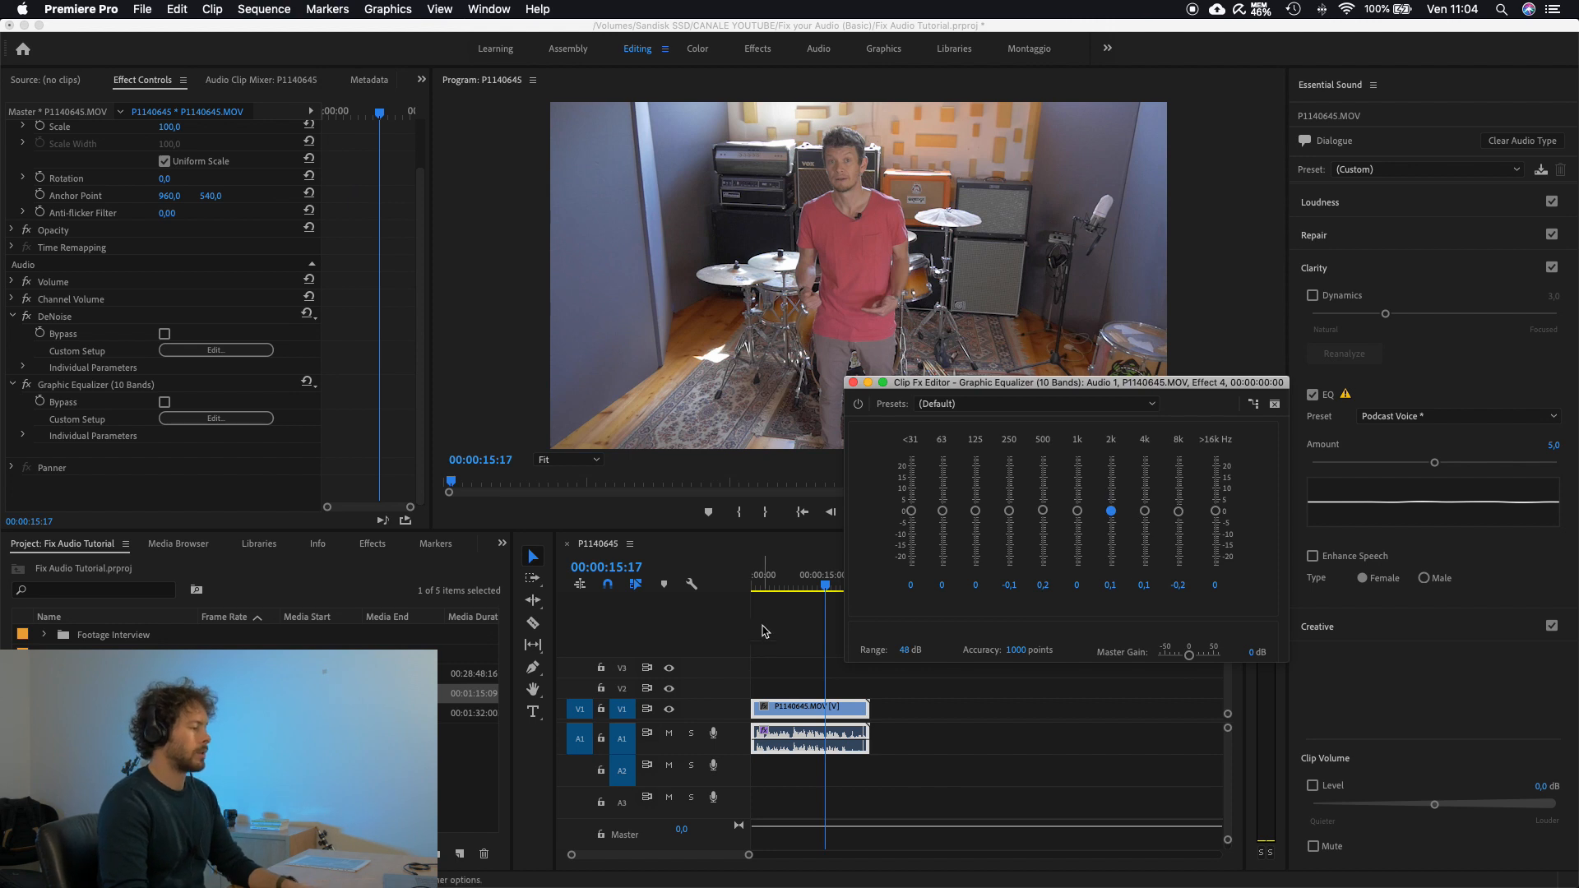
left_click(764, 584)
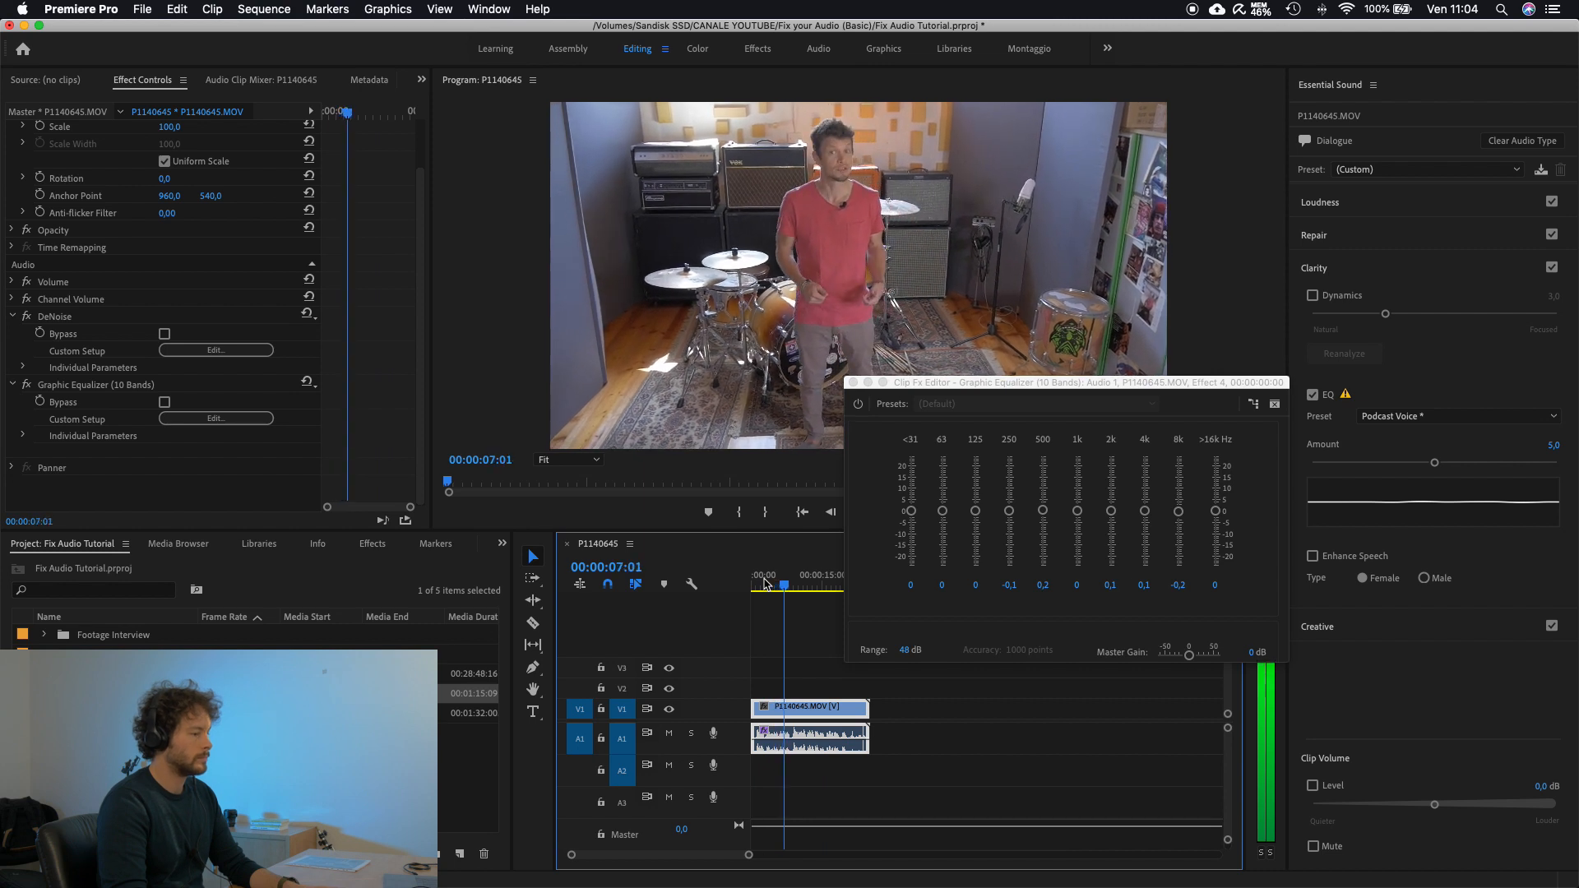
left_click(1231, 588)
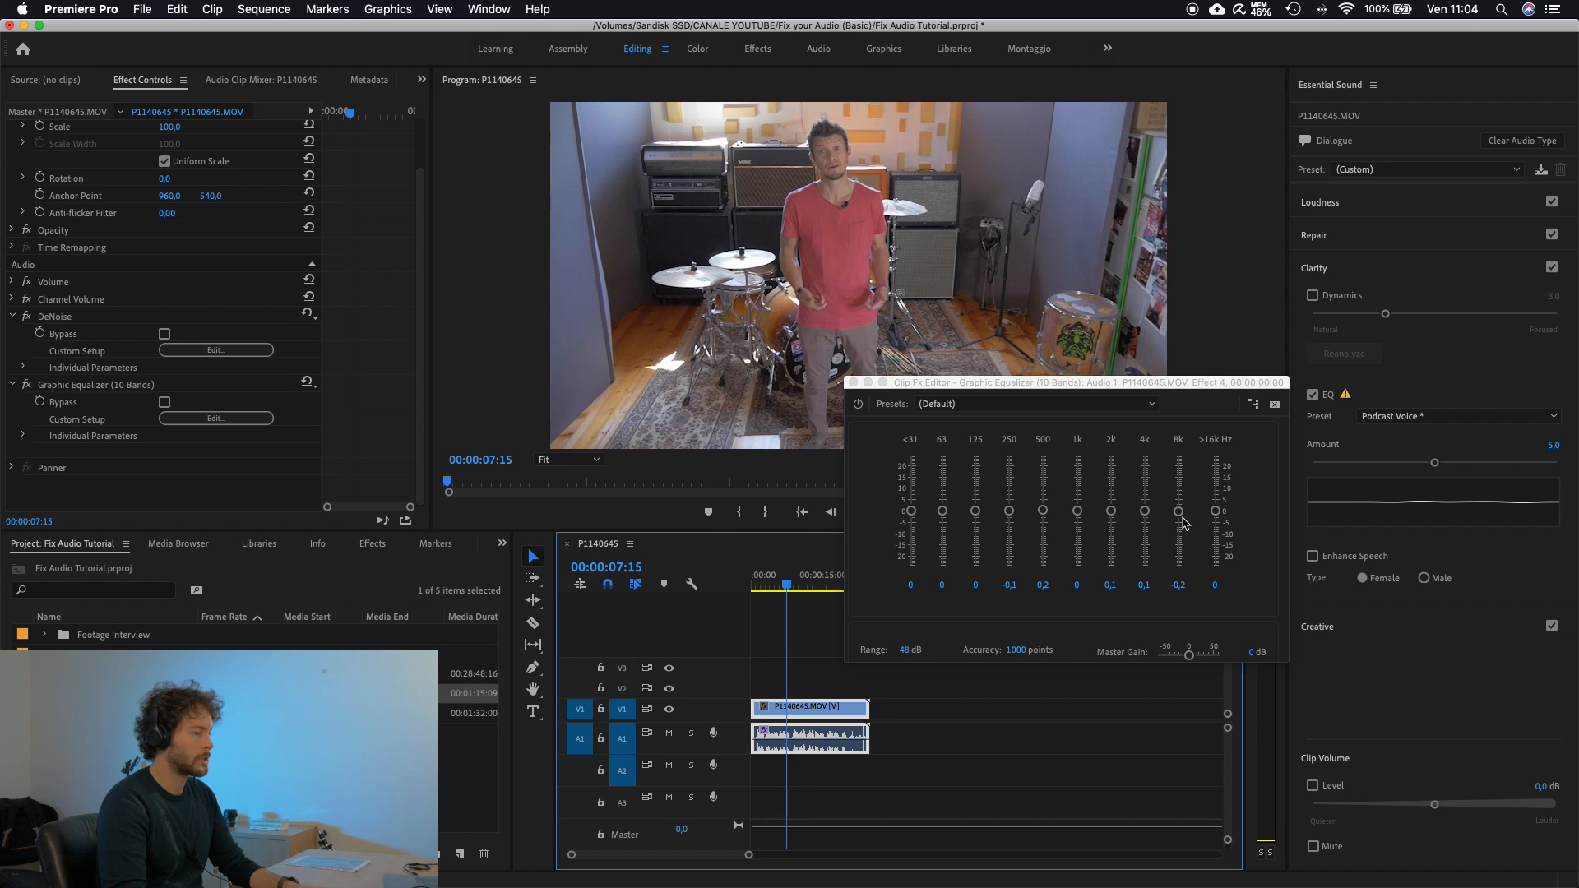
Boost the >16k band to 4.5, 8k to 3 and 4k to 1.1 dB, and compare playback with the equalizer bypassed and active
left_click(1217, 511)
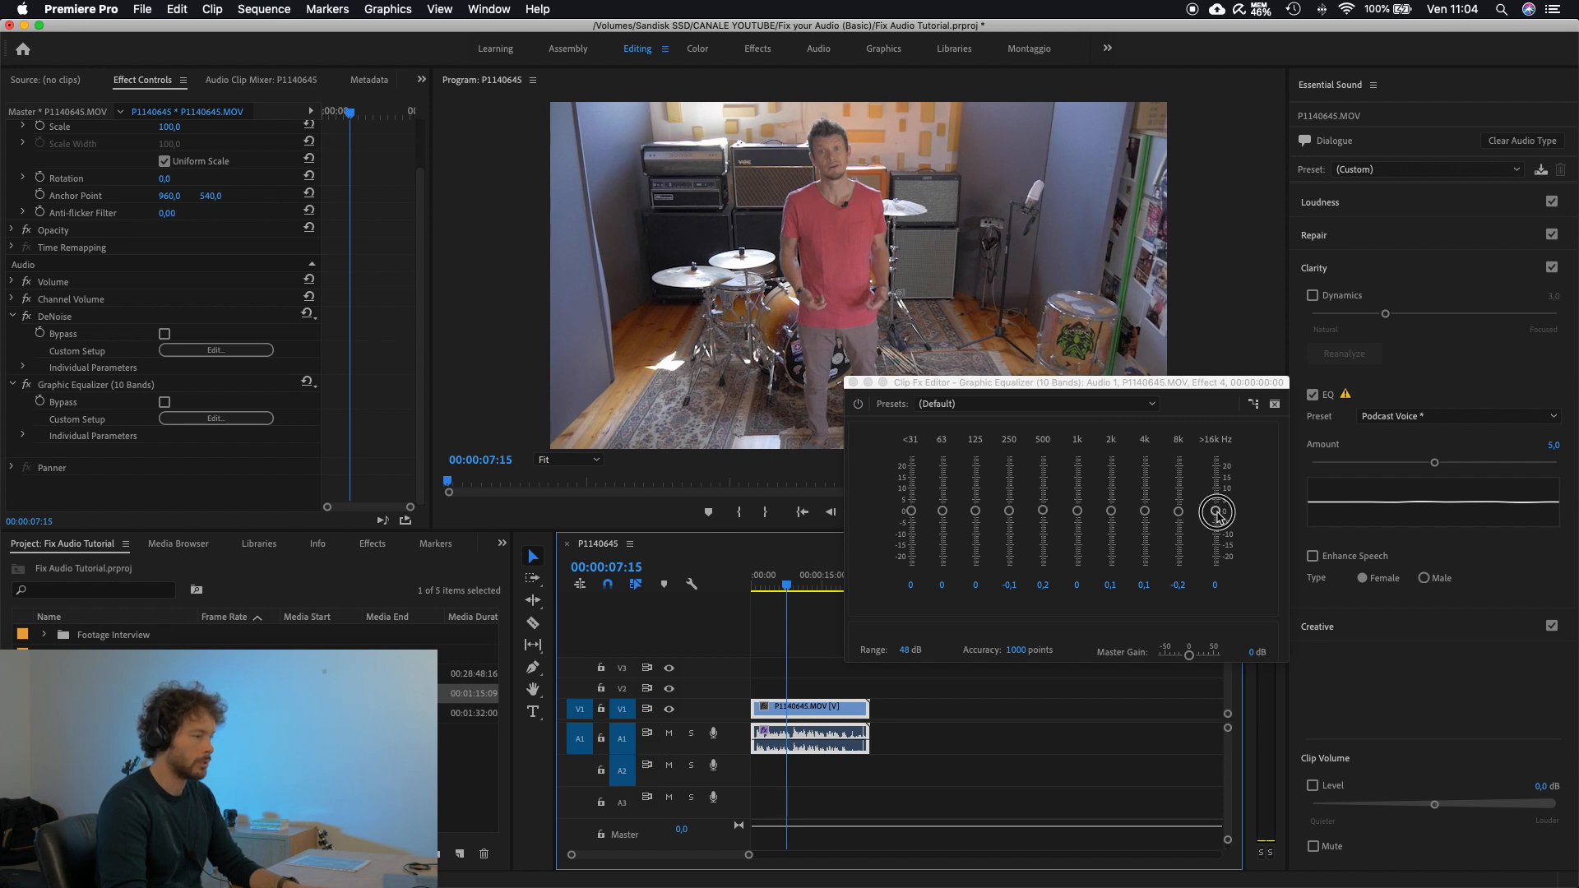
left_click_drag(1218, 515, 1146, 511)
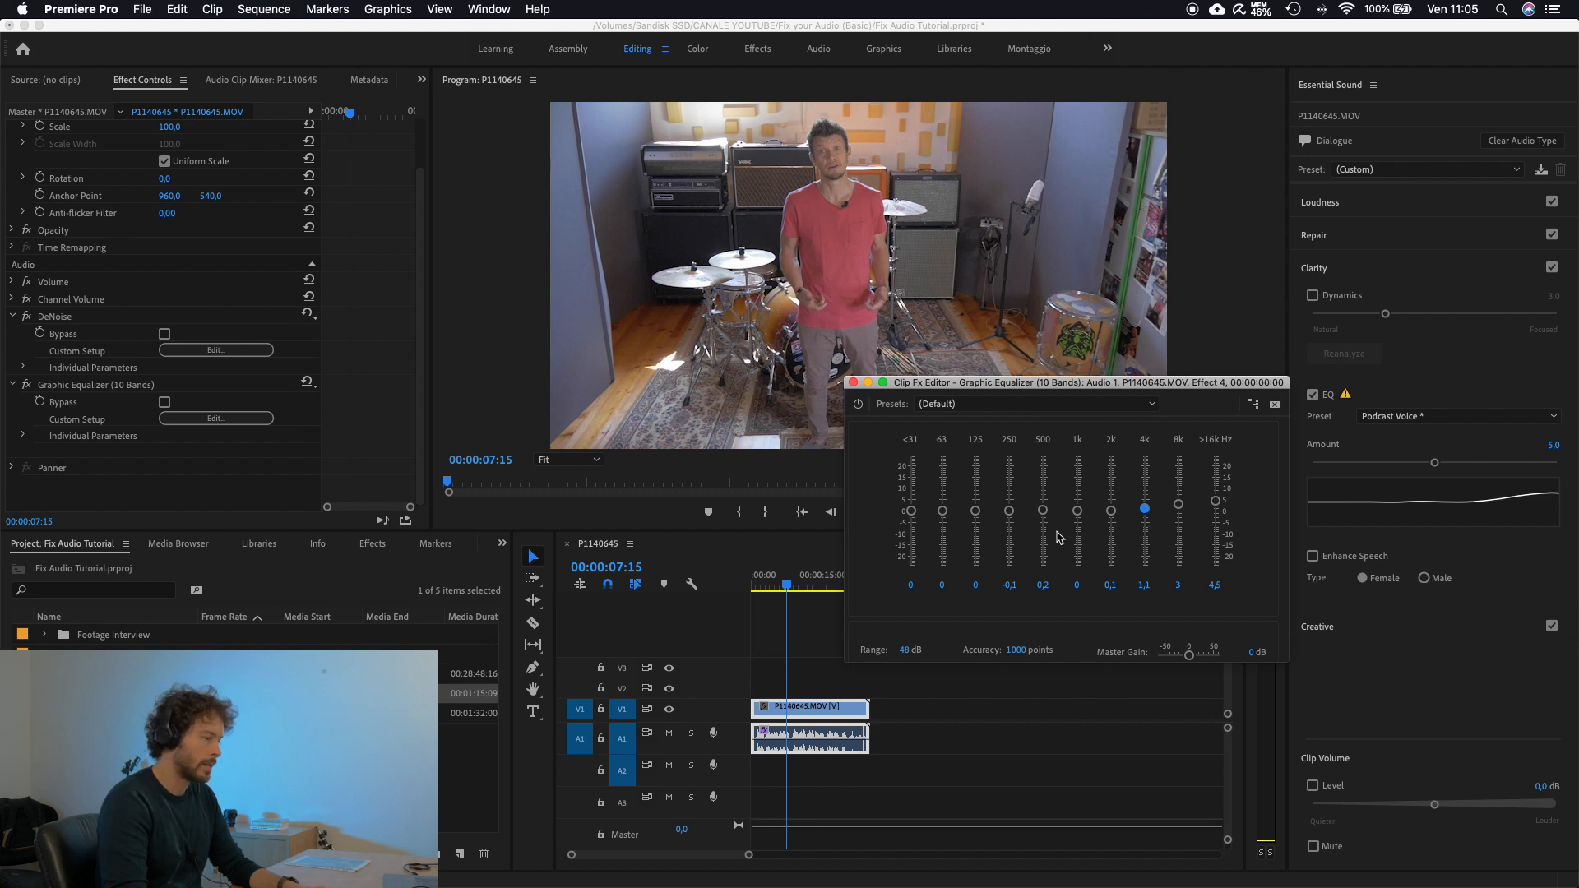
left_click(764, 585)
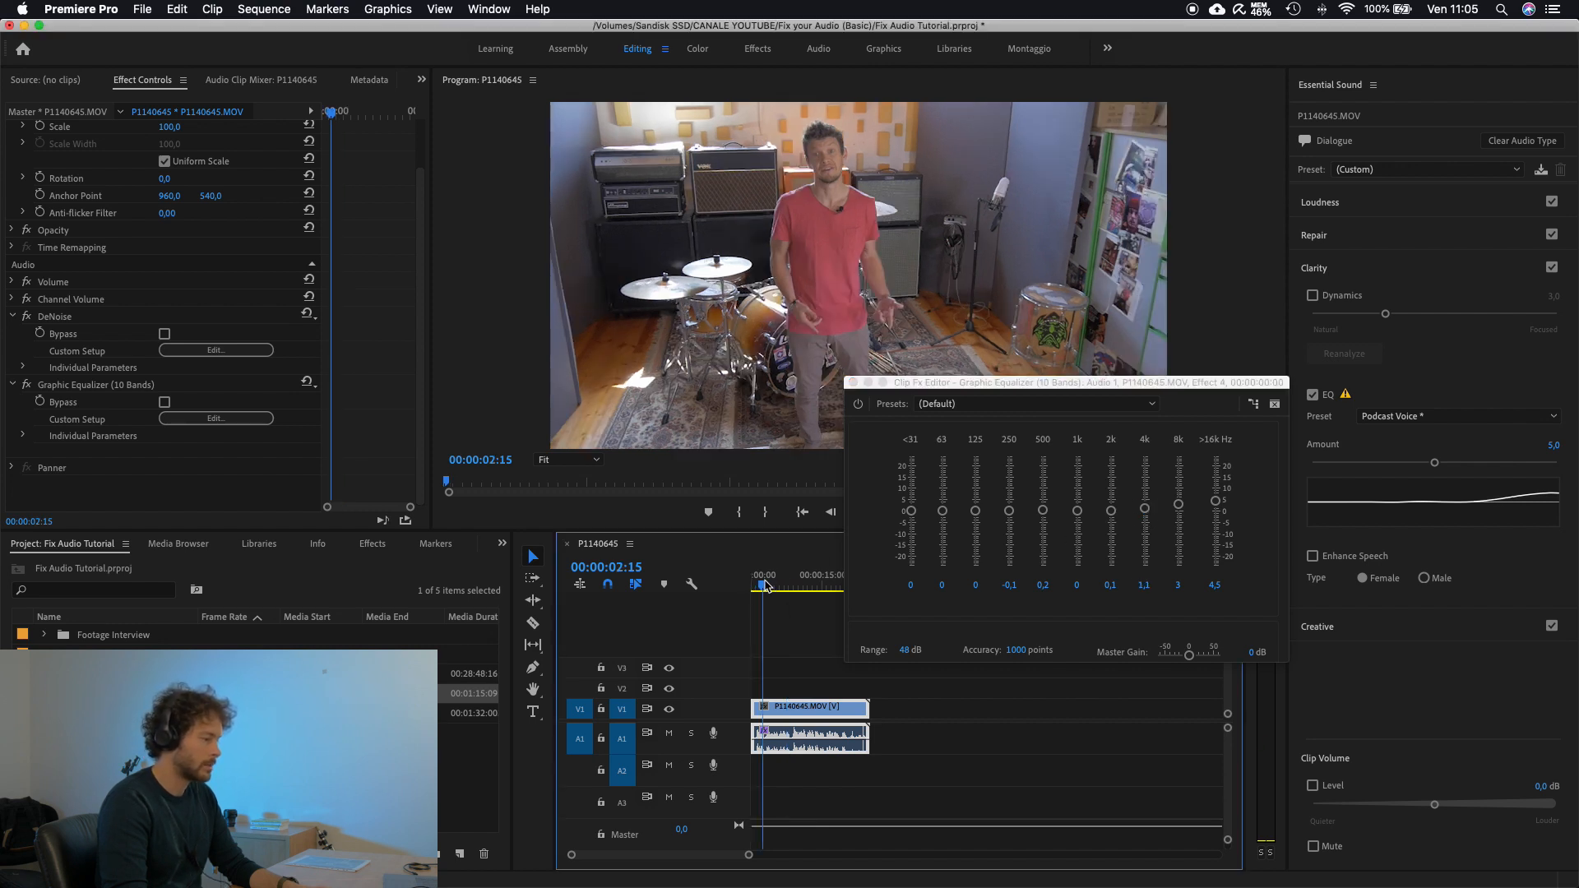
key("space")
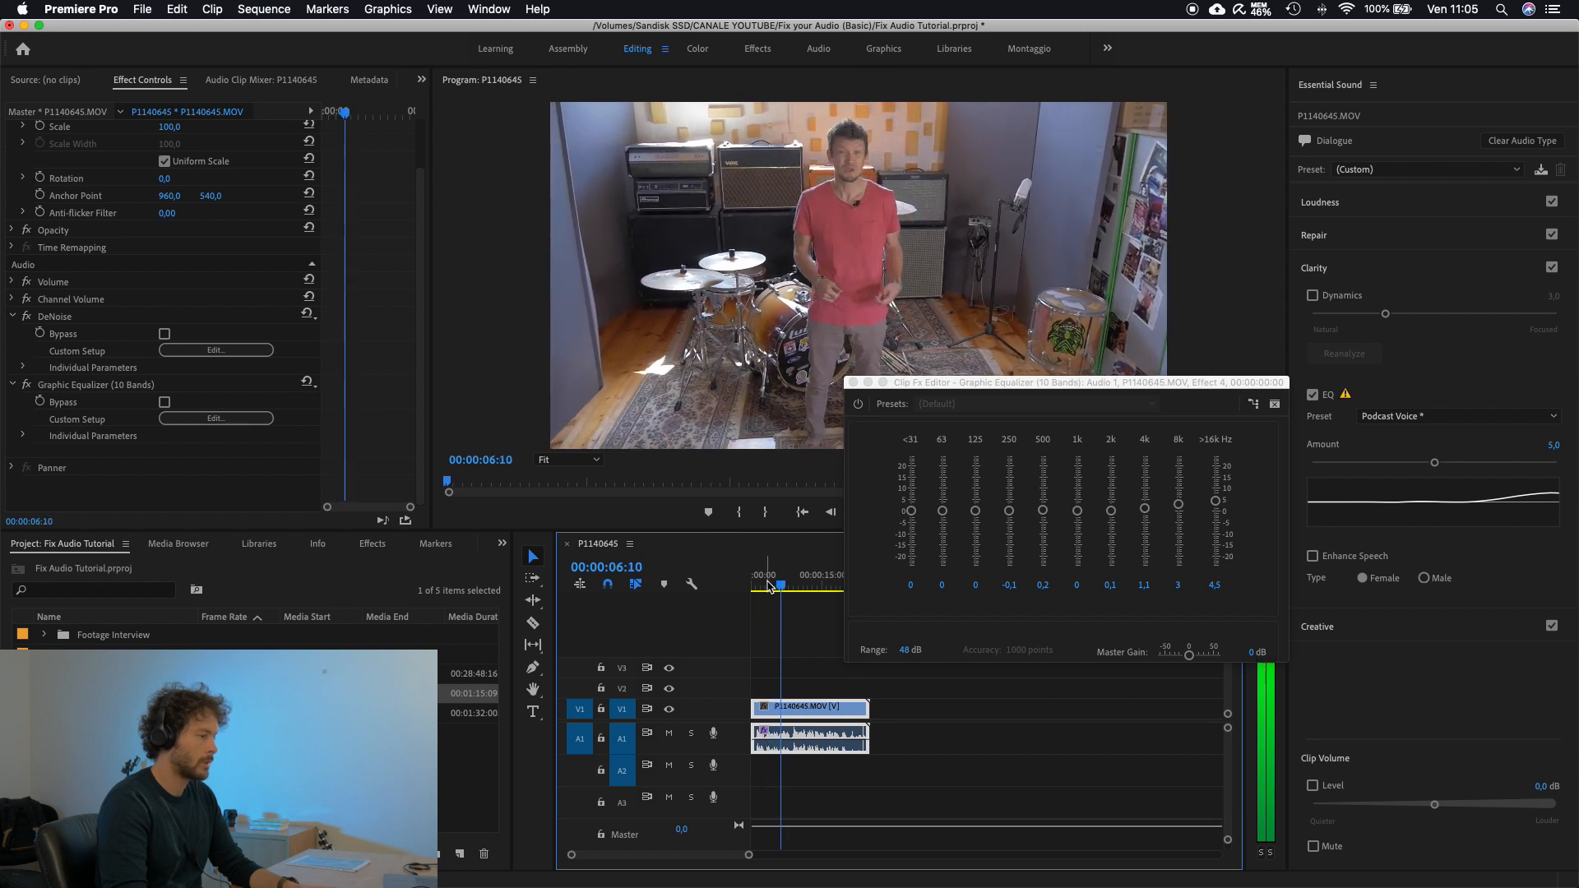
left_click(860, 405)
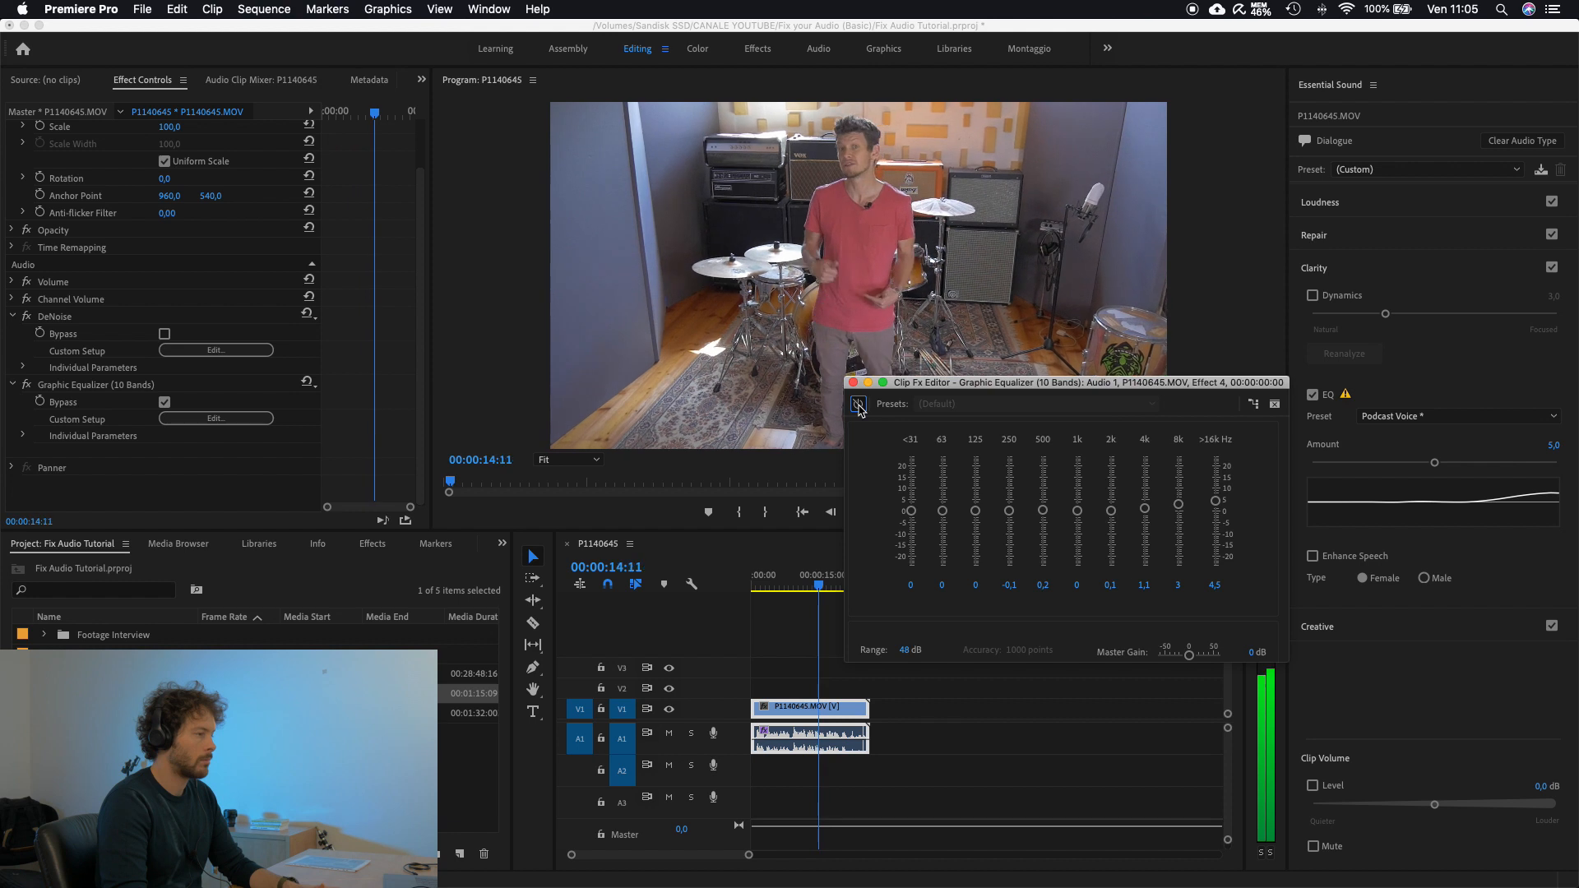
left_click(859, 407)
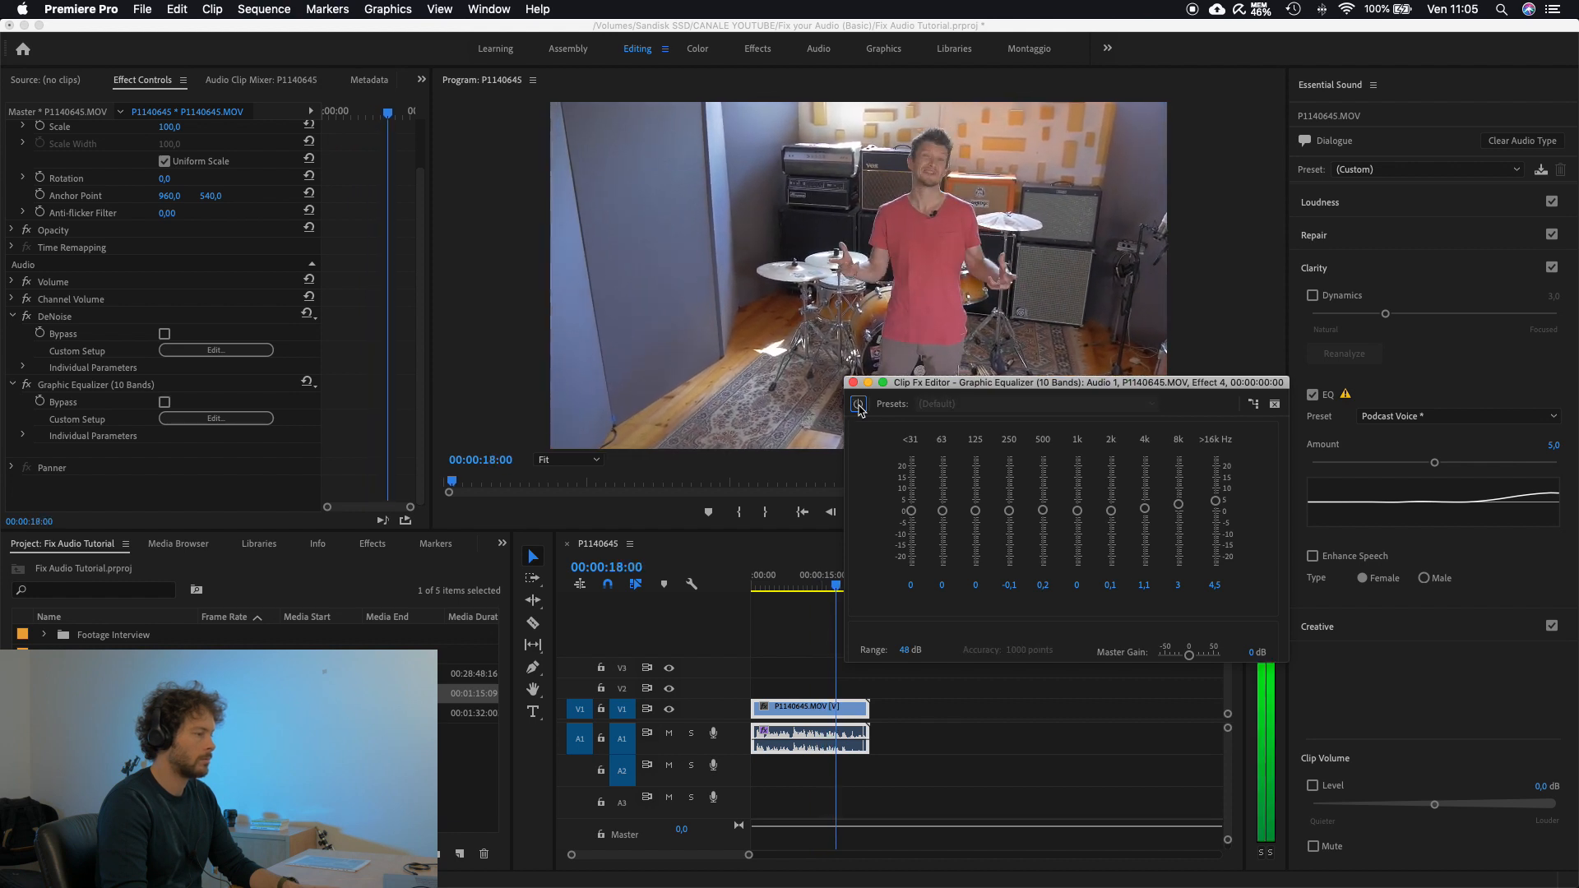
left_click(860, 406)
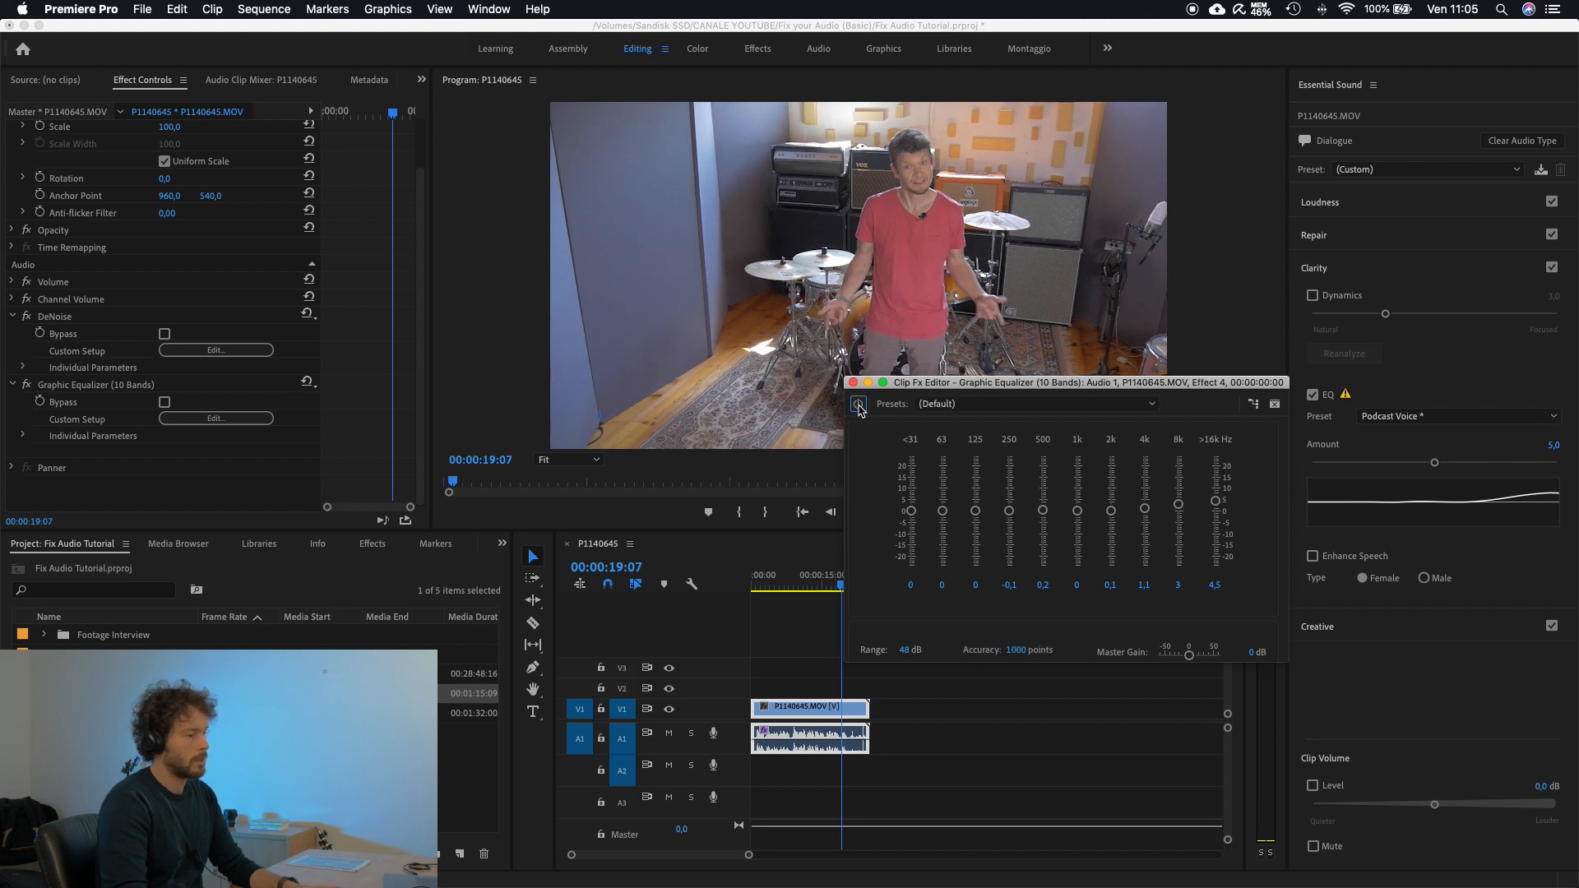
Boost the equalizer's low bands: <31 Hz to 9.9, 63 Hz to 6.4, 125 Hz to 3 and 250 Hz to 1.3 dB
left_click_drag(1009, 511, 973, 513)
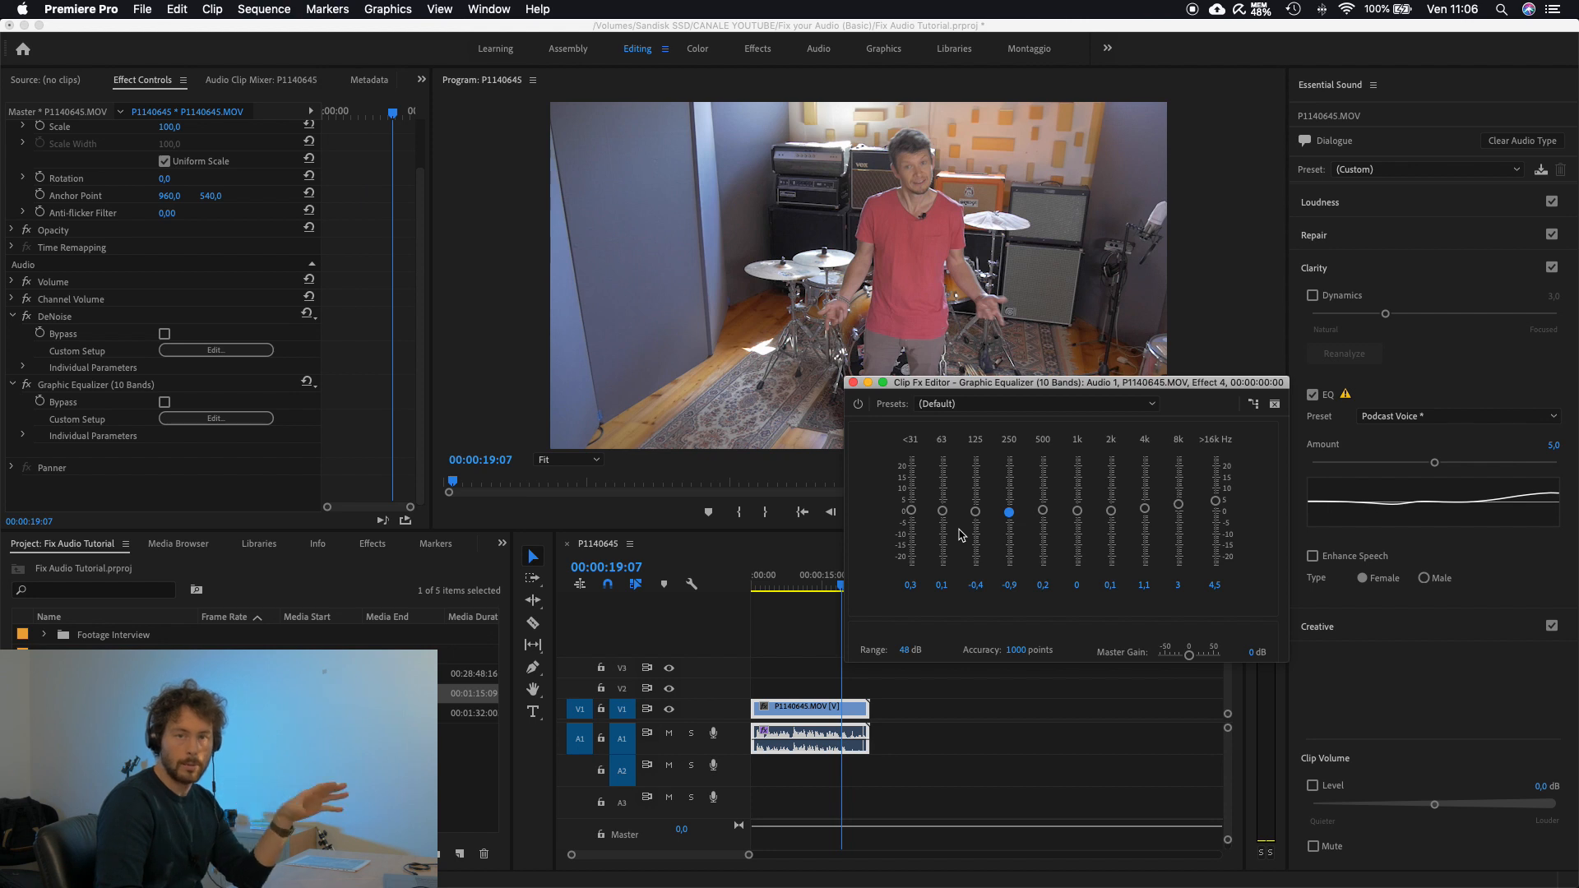
left_click_drag(911, 511, 913, 493)
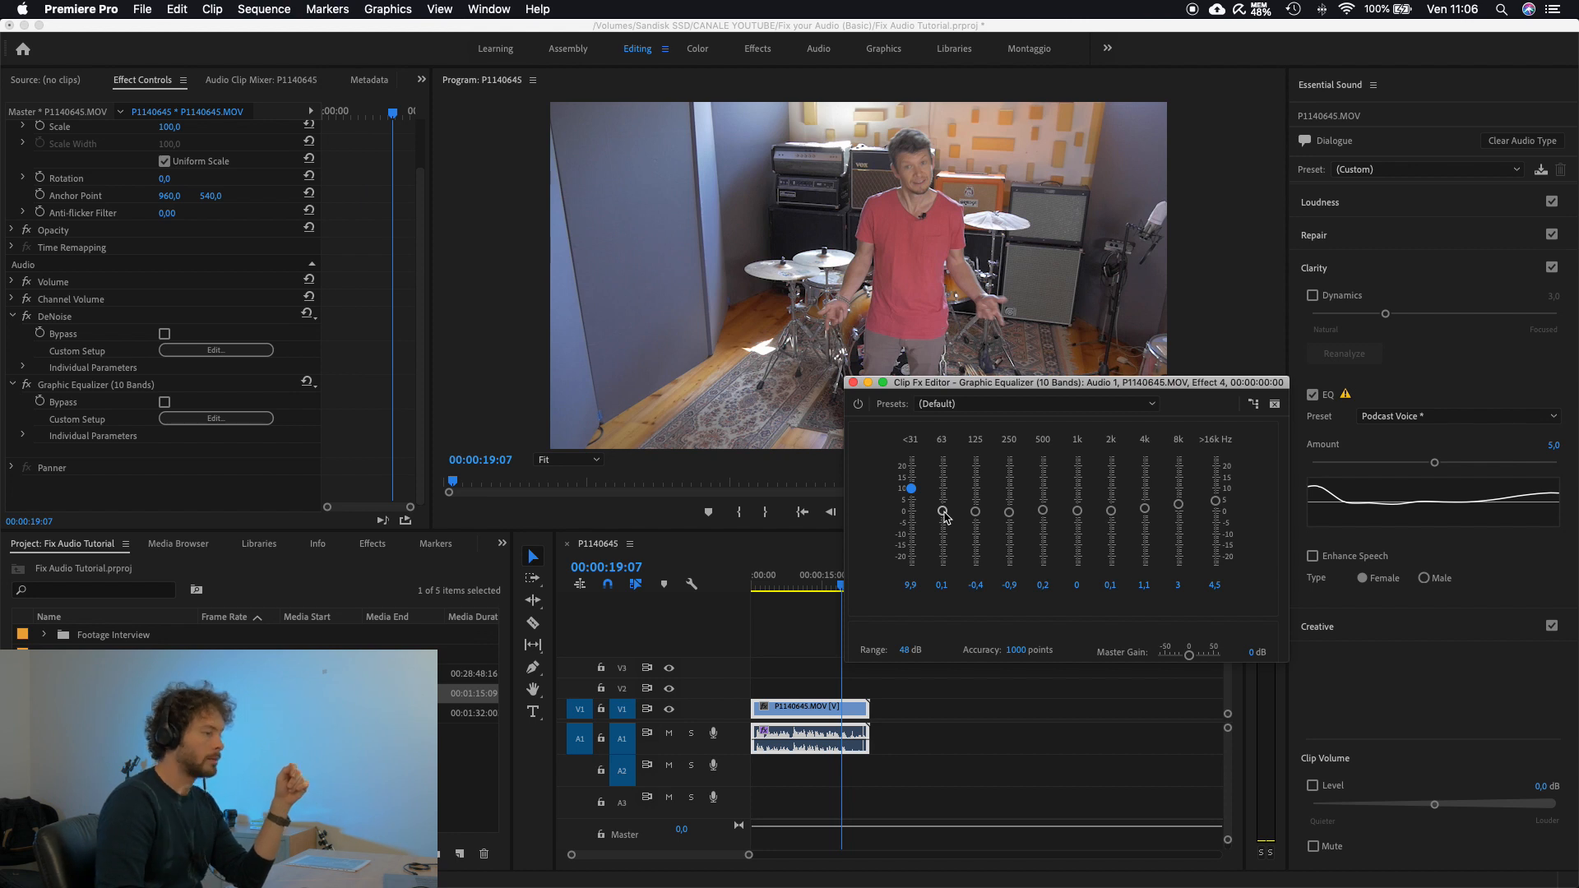
left_click_drag(945, 513, 945, 501)
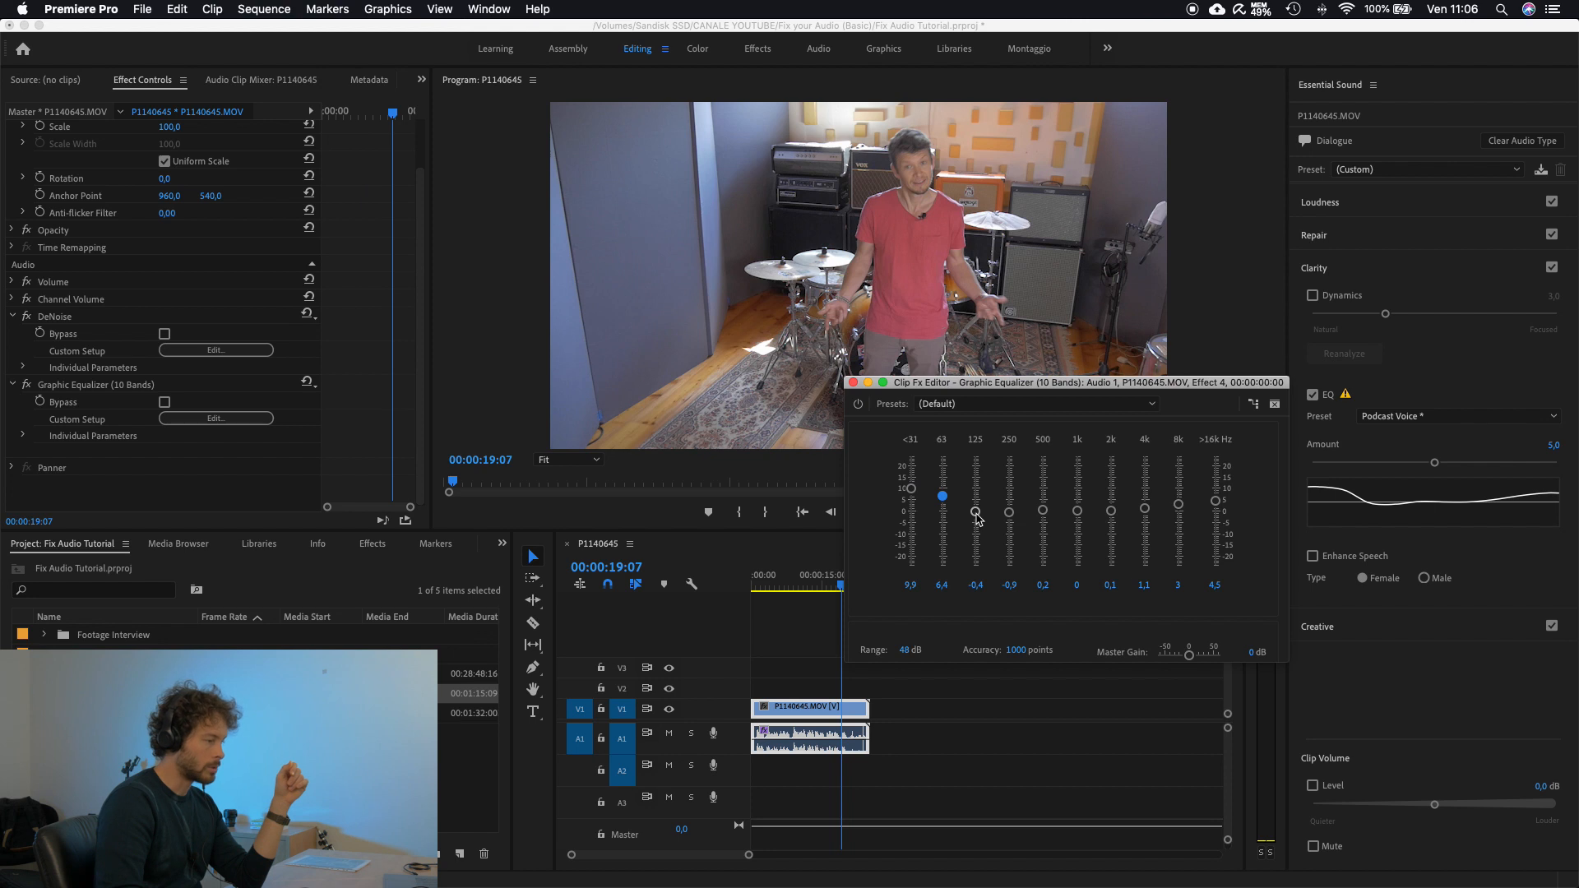
left_click_drag(977, 514, 977, 510)
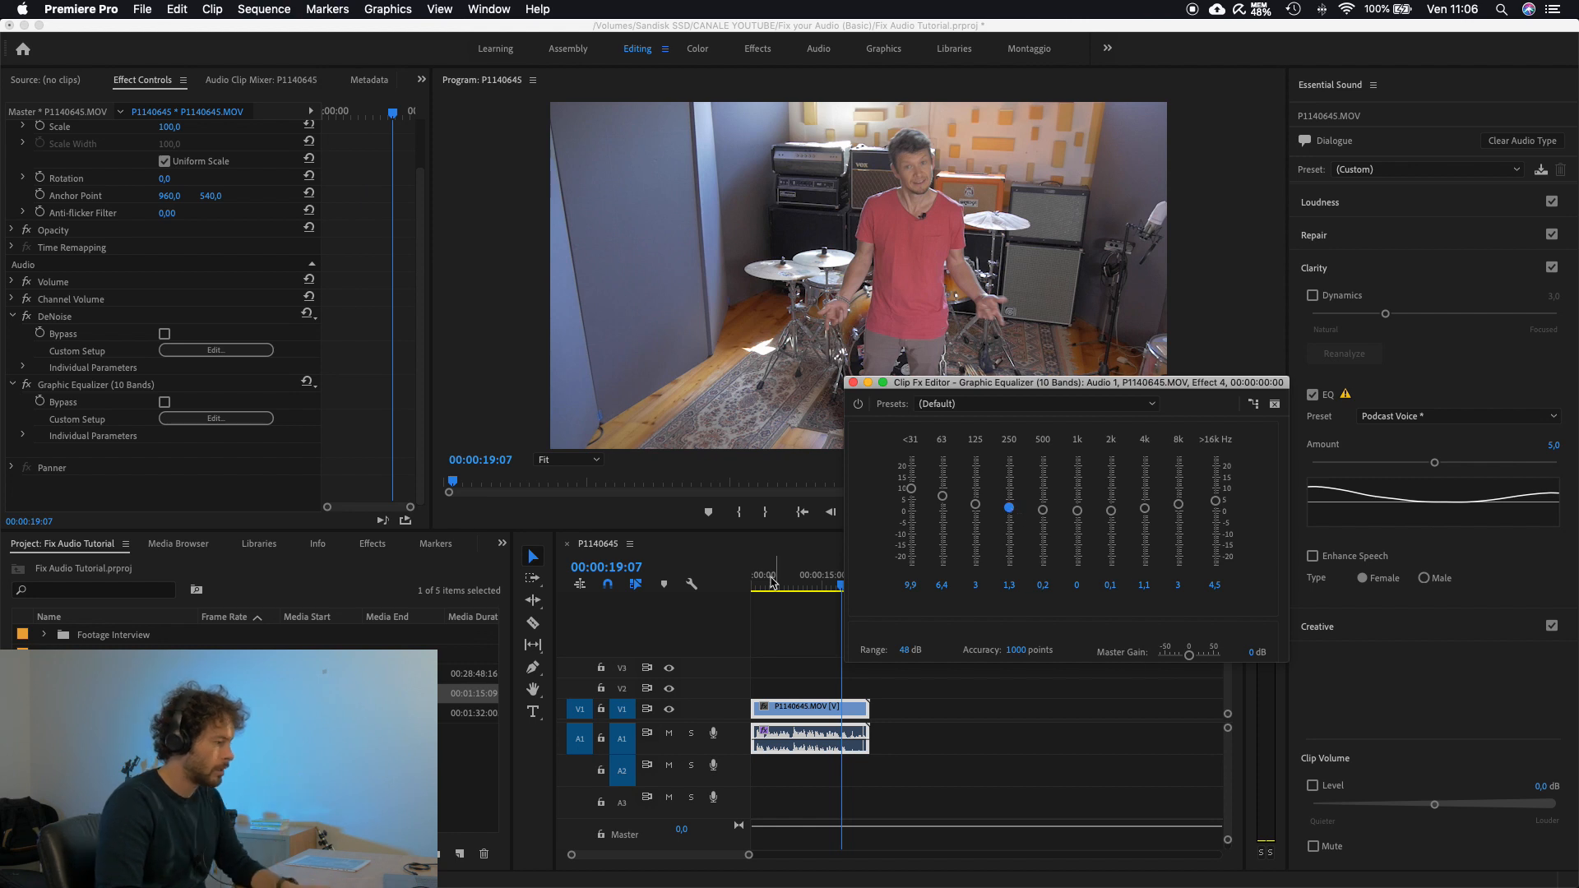
Replay the clip from near its start with the boosted lows, comparing the equalizer bypassed and active, and close its editor
left_click(765, 578)
key("space")
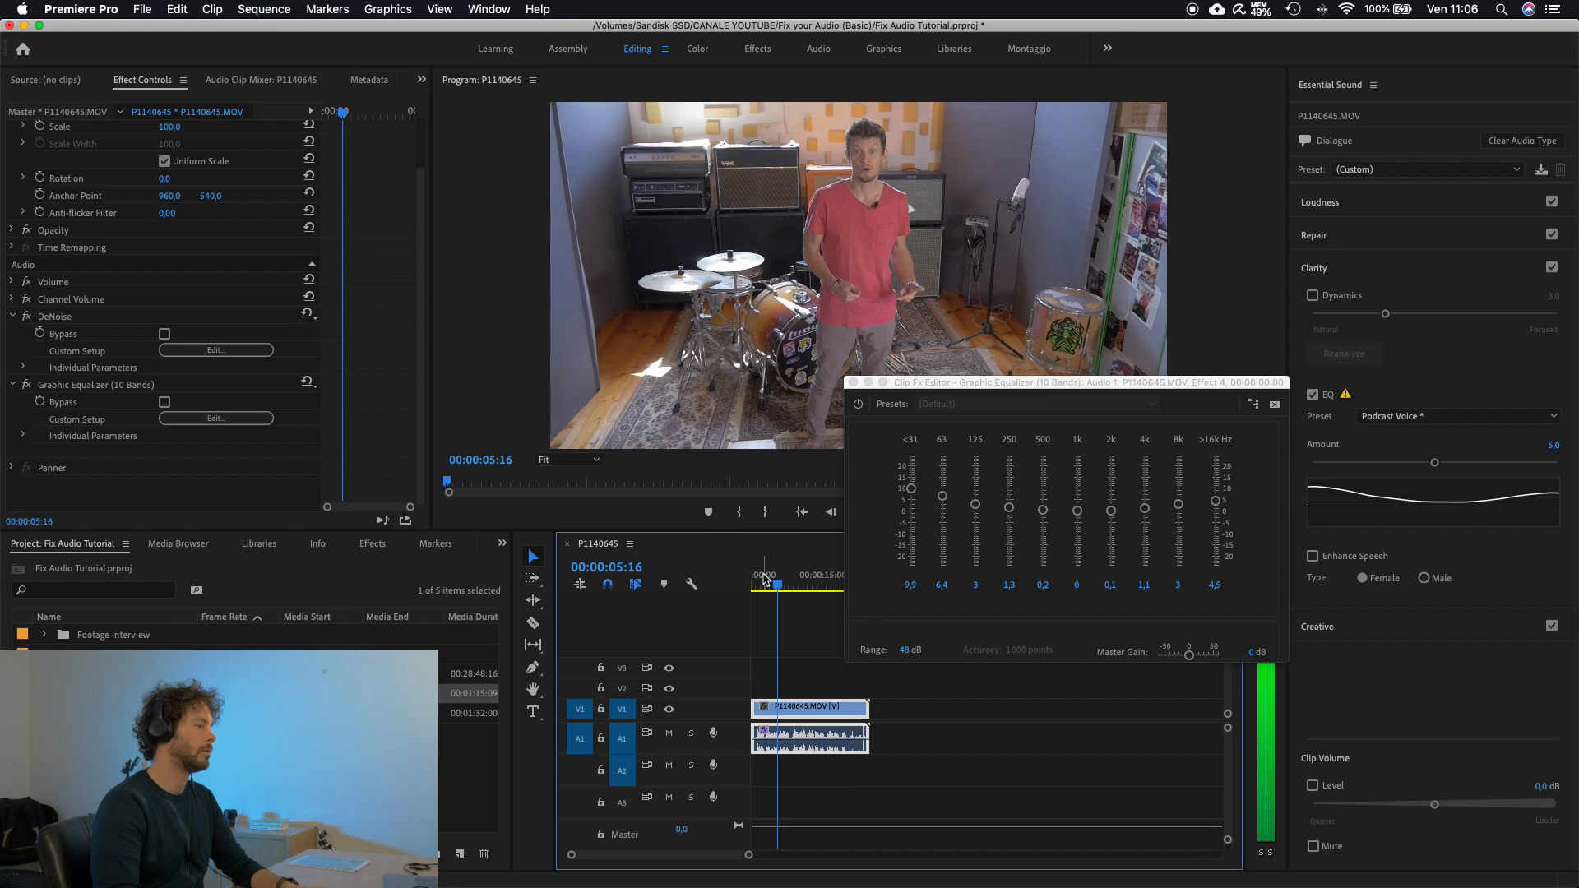
left_click(858, 404)
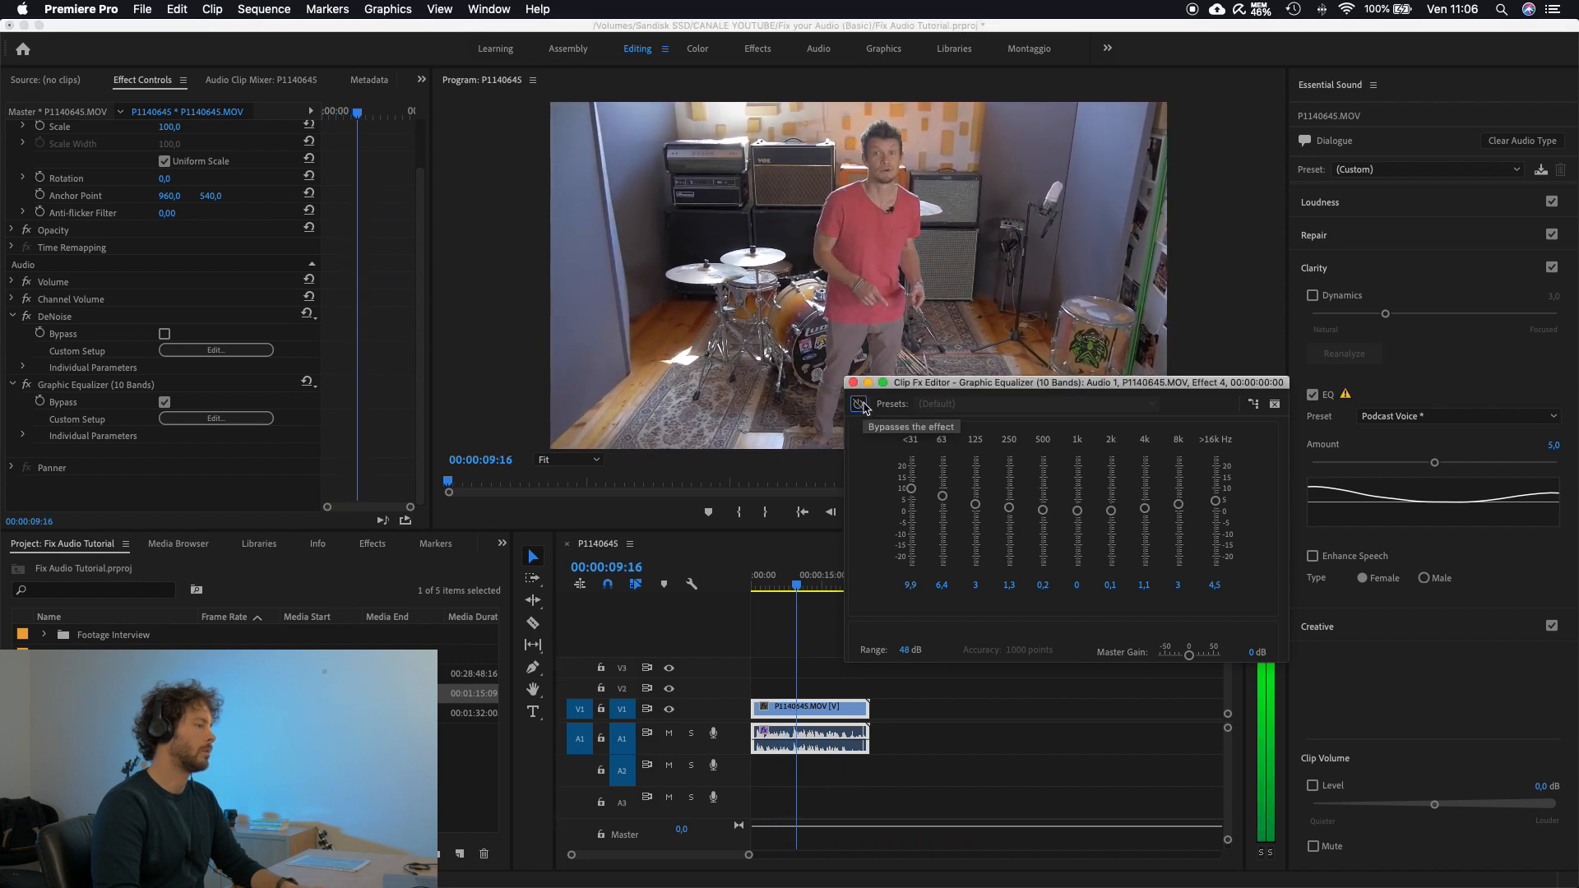
left_click(862, 405)
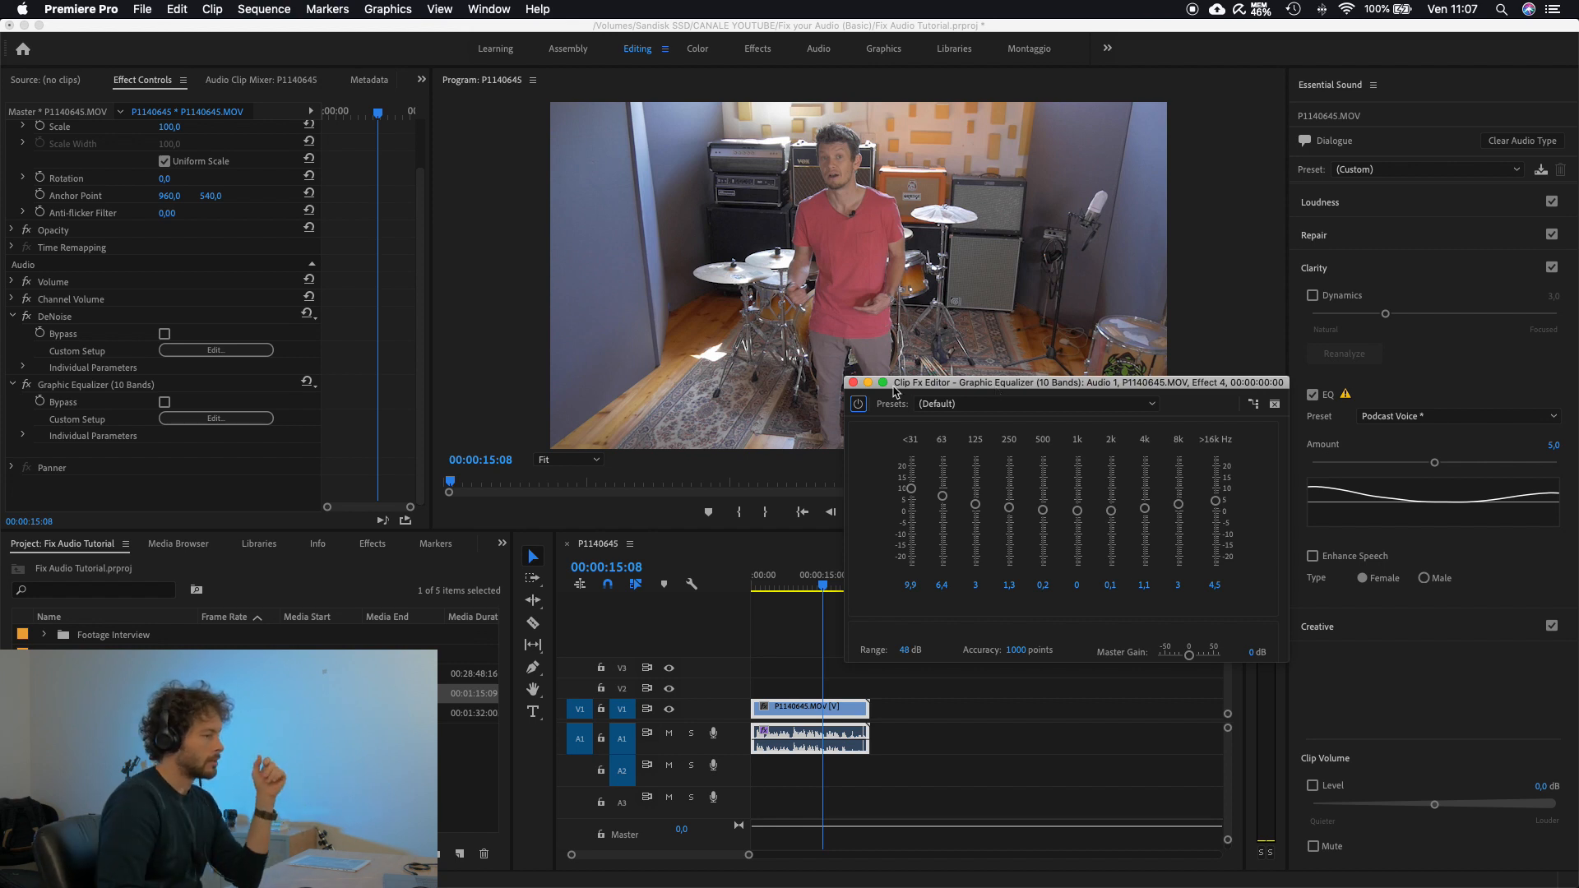
left_click(854, 383)
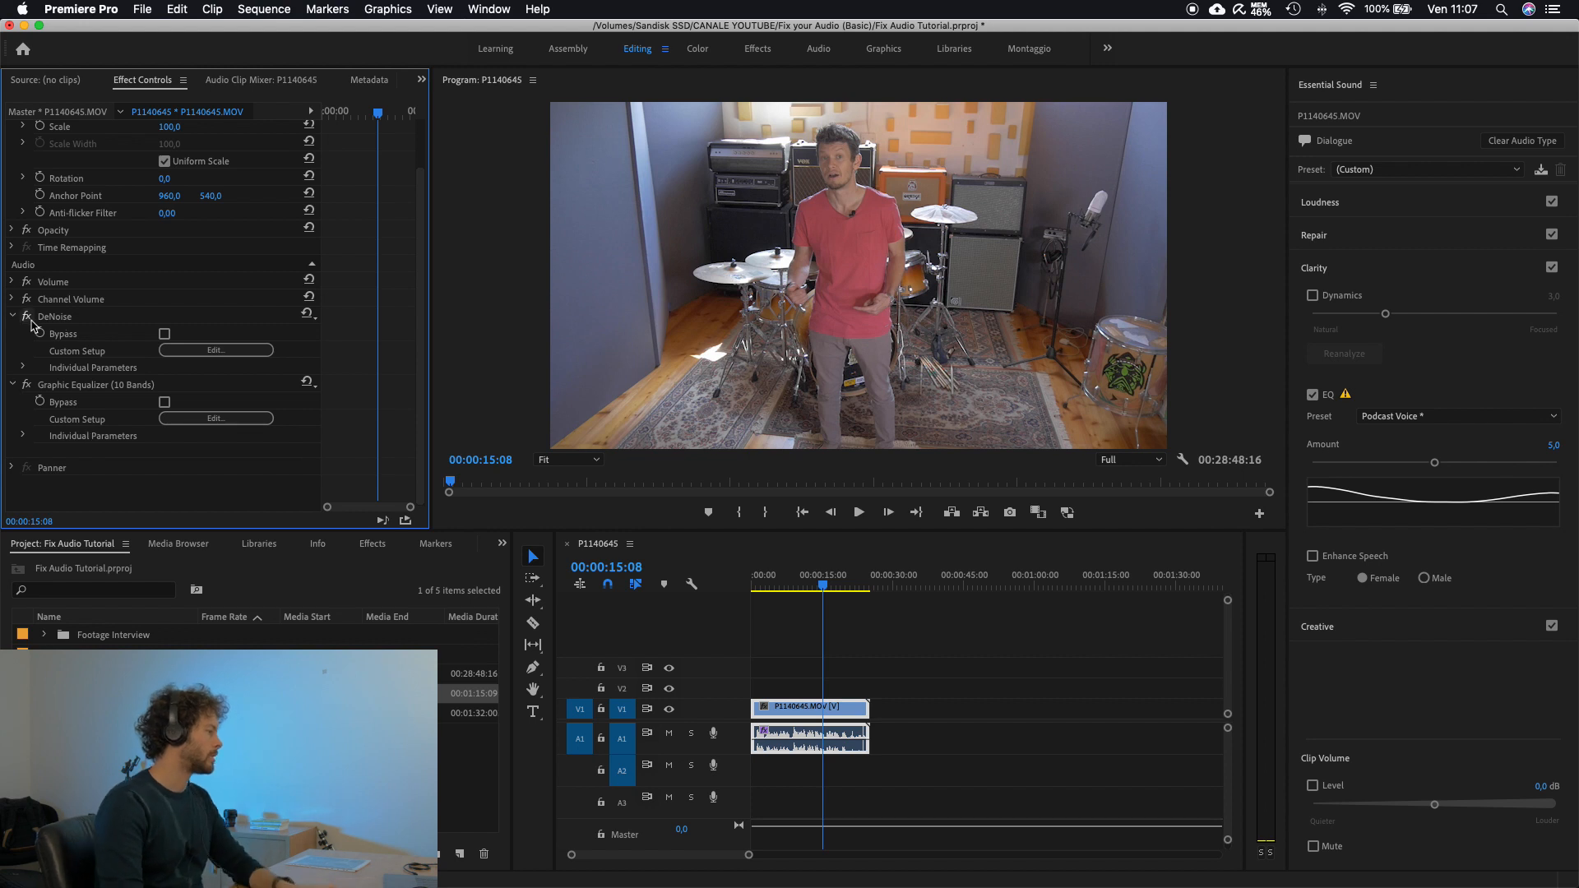
Play the clip from near its beginning in short passages, comparing the sound with the applied audio effects off and on
left_click(769, 584)
key("space")
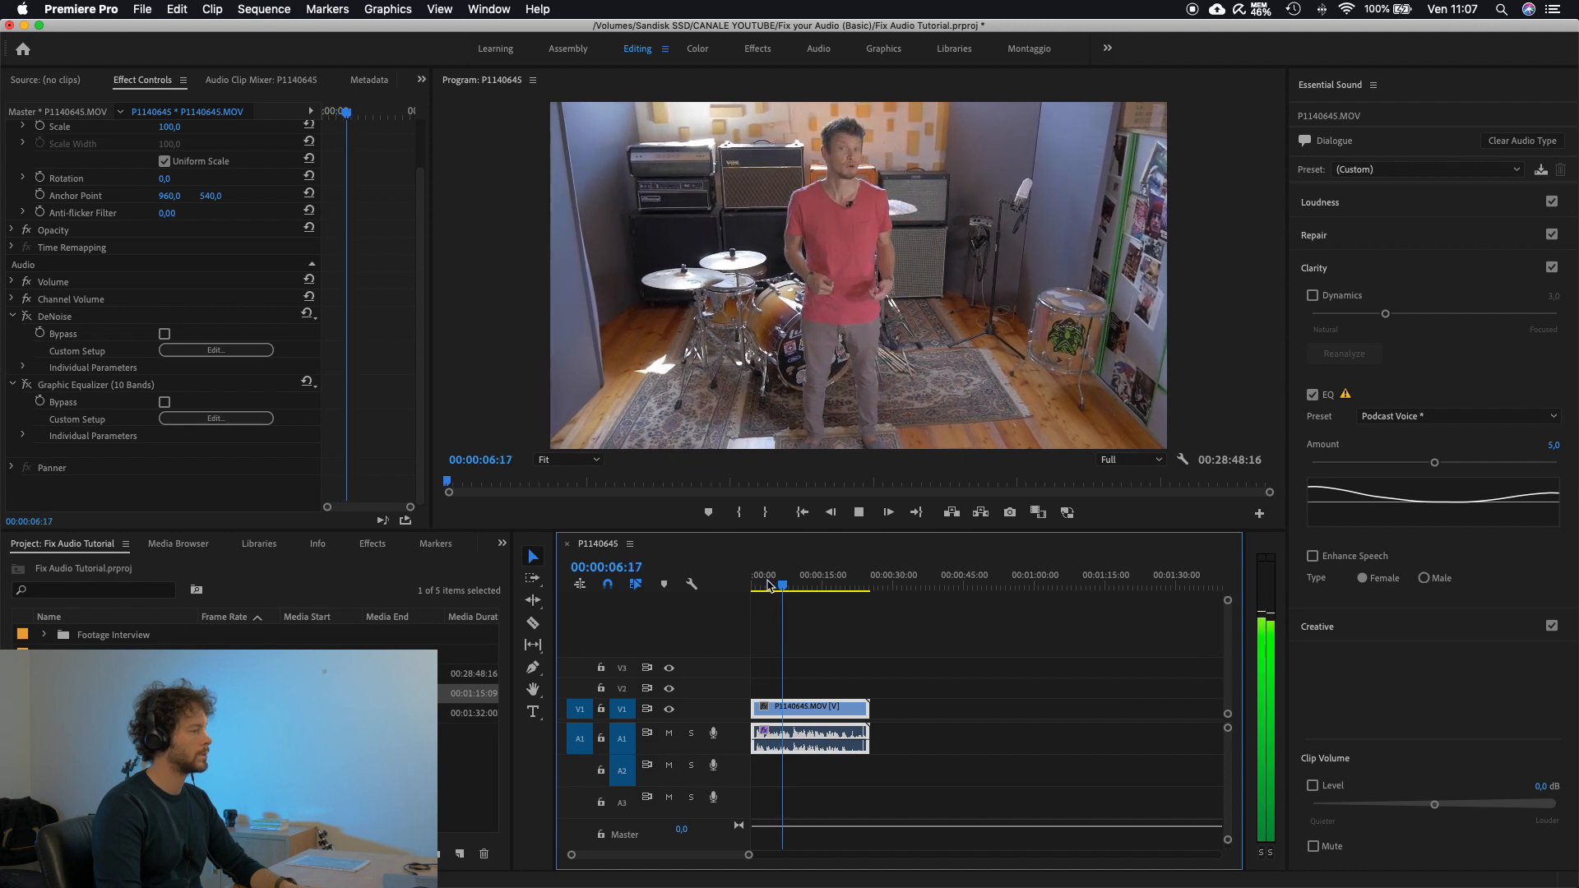
key("space")
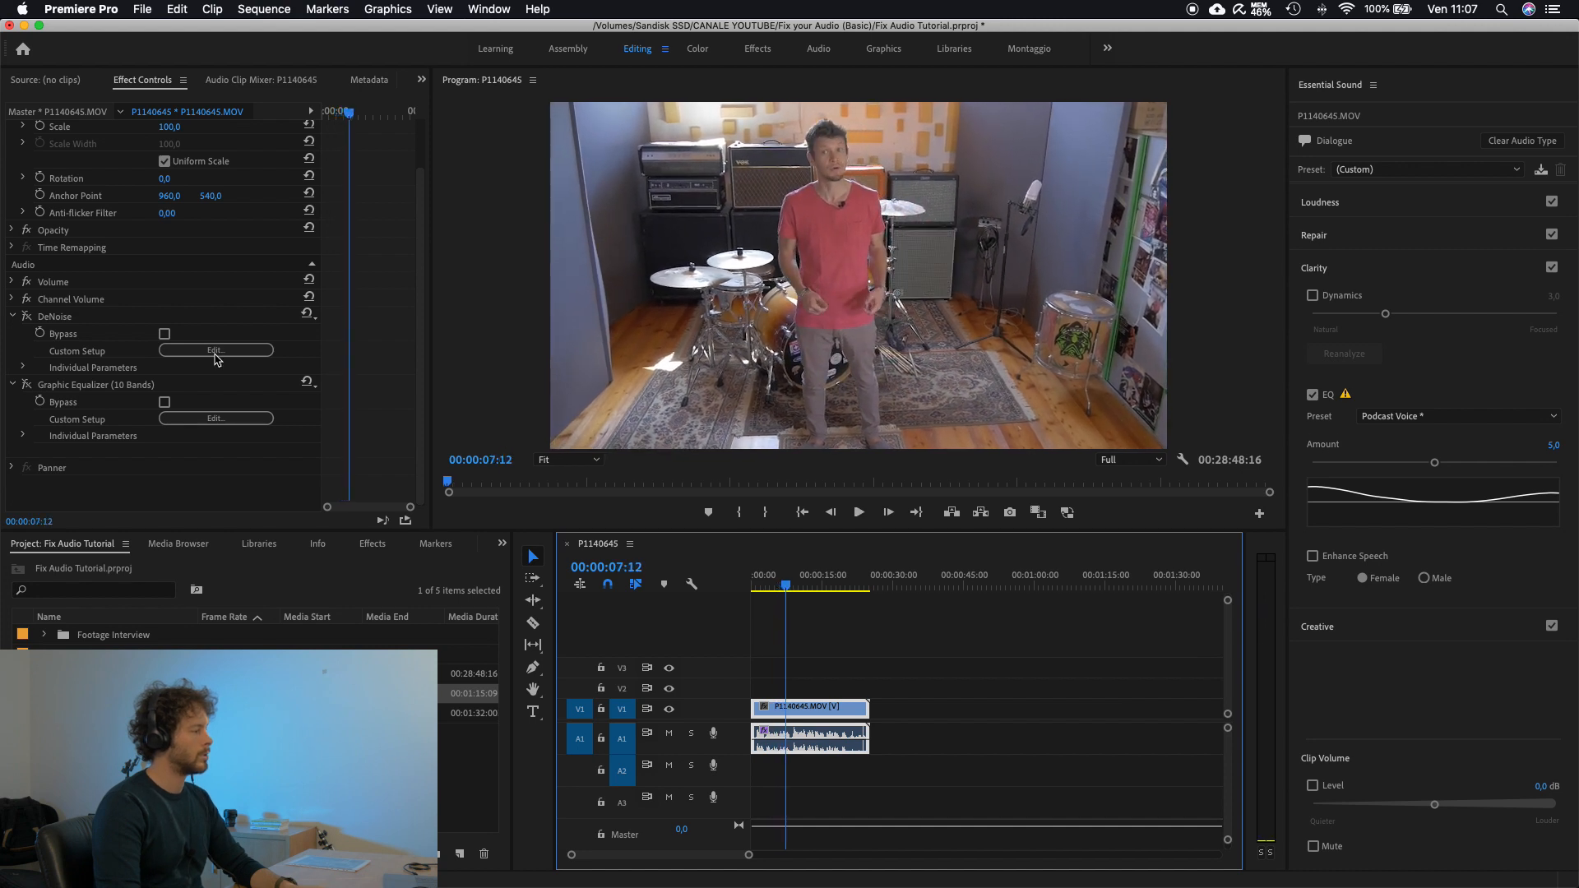
left_click(28, 319)
key("space")
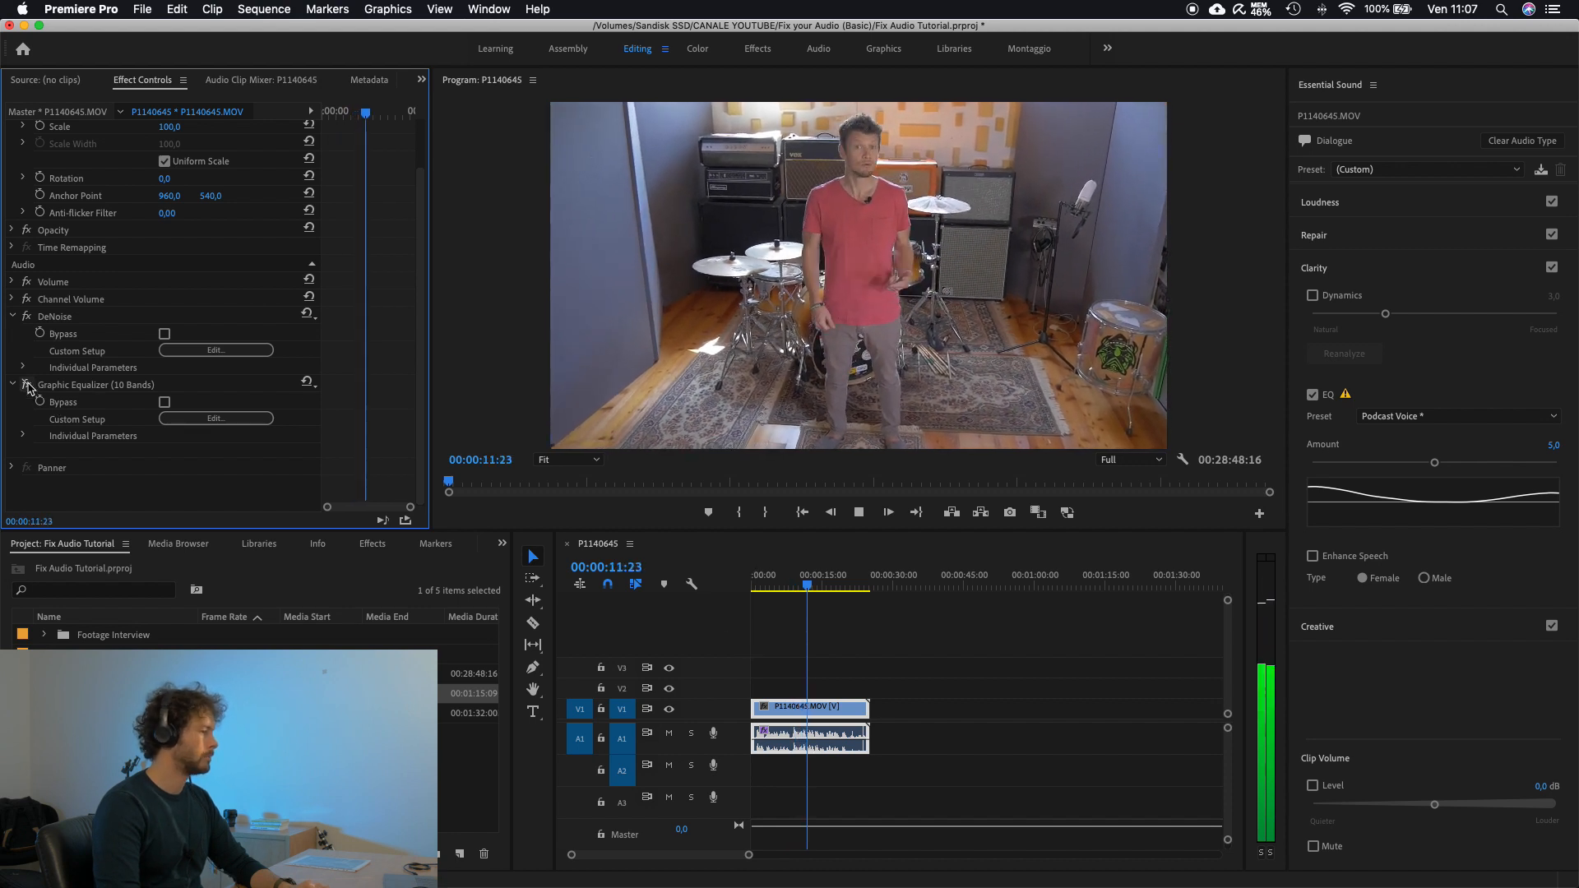
key("space")
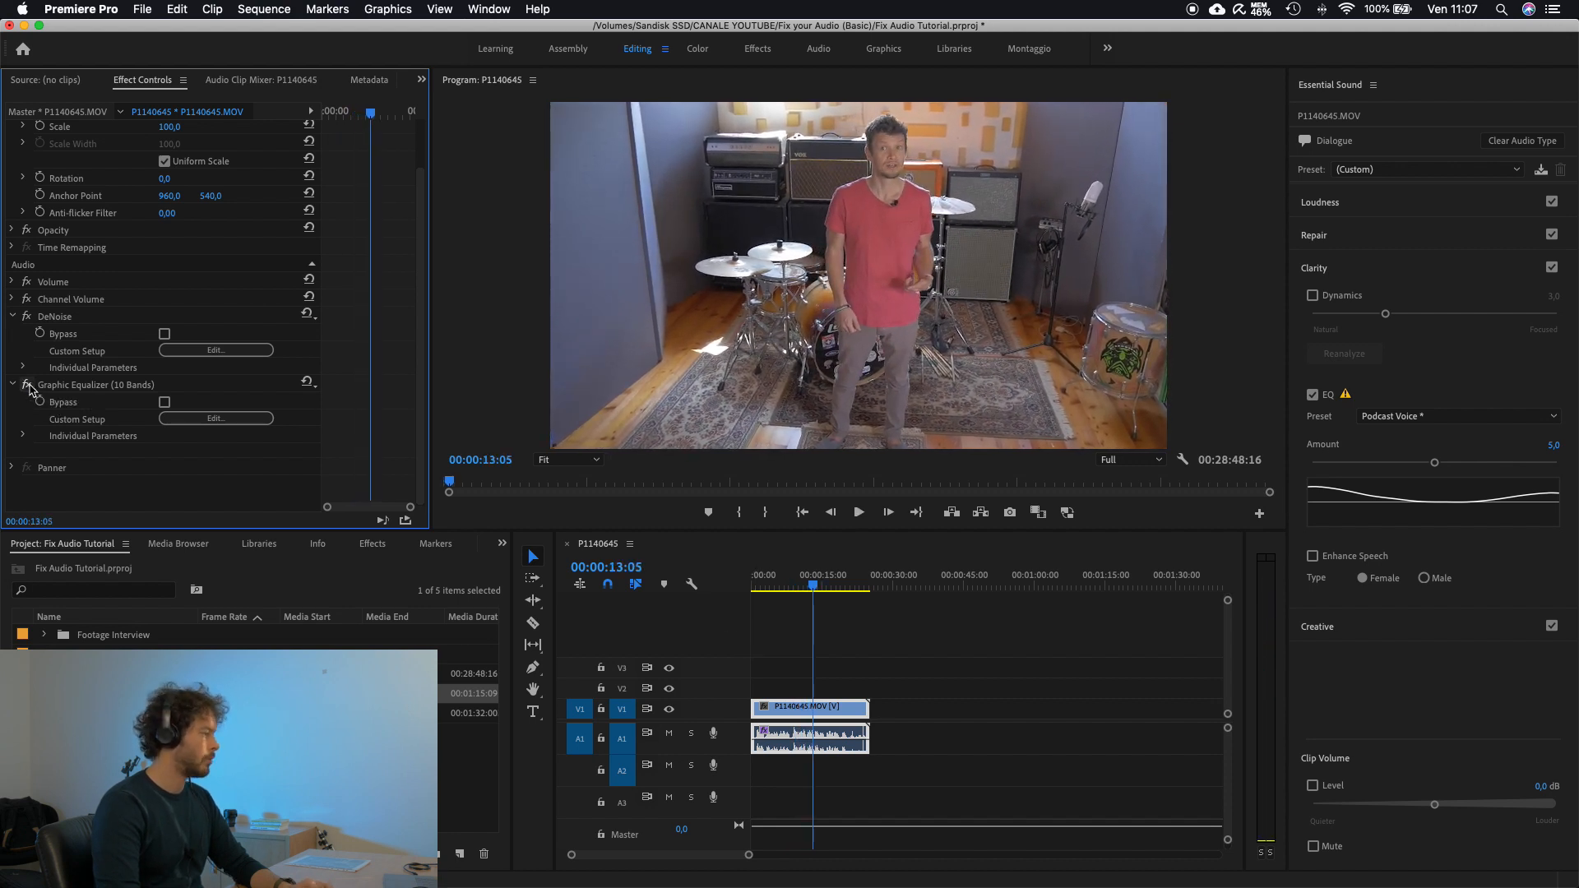
key("space")
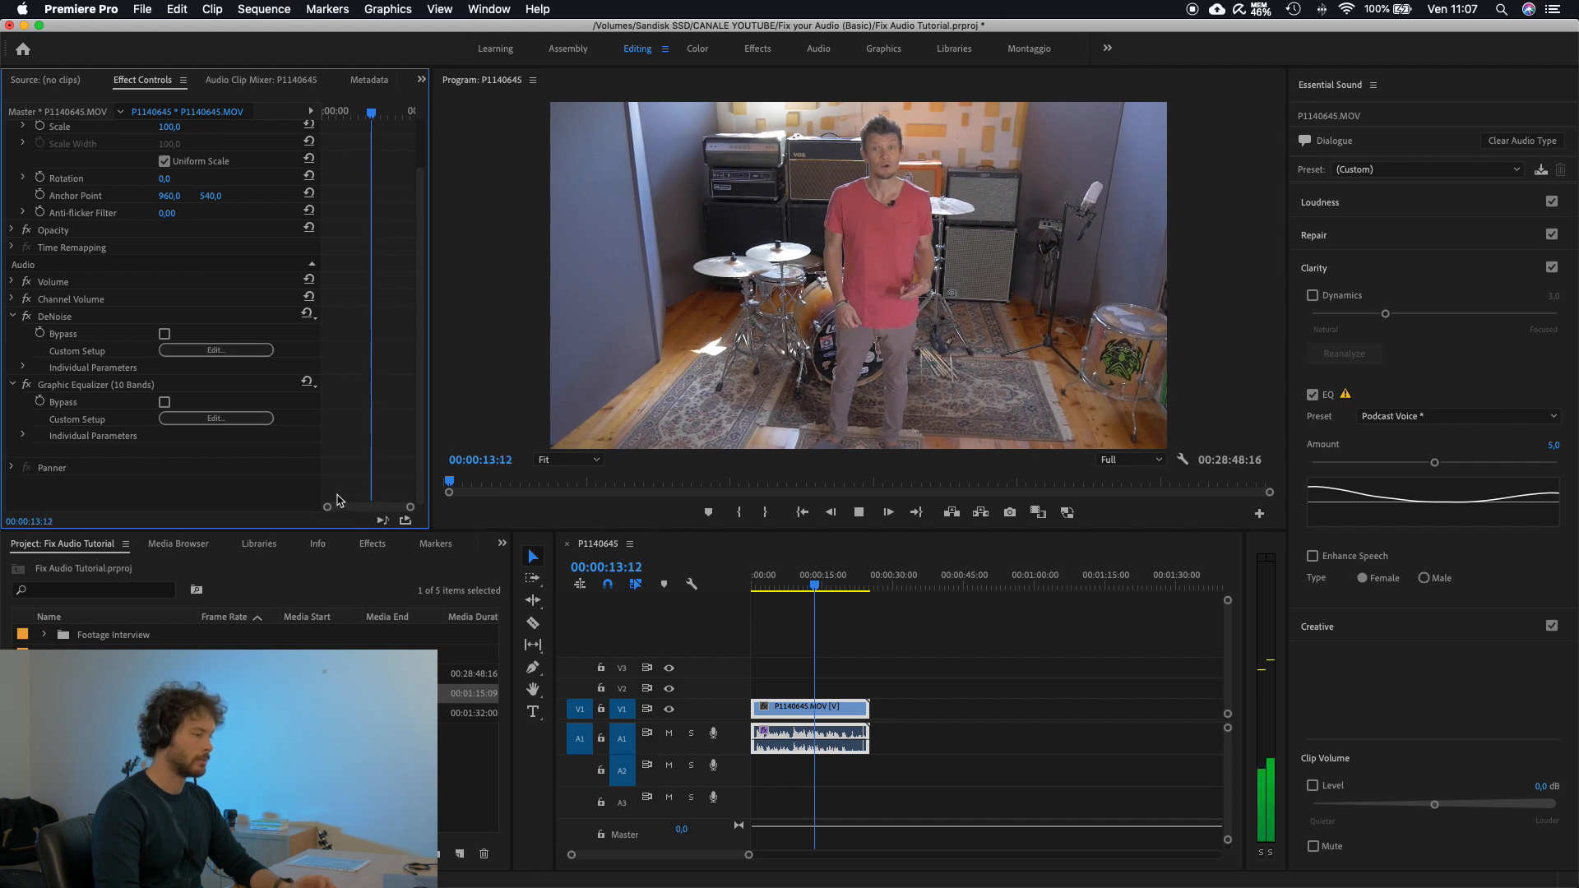